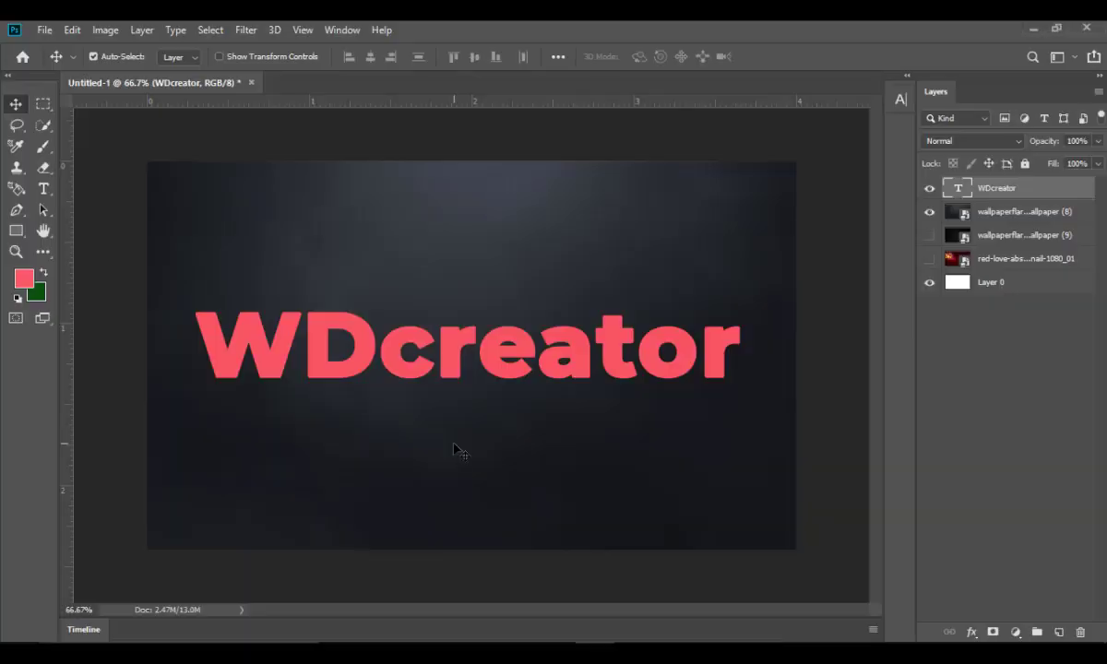
# Move the WDcreator text slightly lower on the canvas
pyautogui.moveTo(454, 347)
pyautogui.mouseDown()
pyautogui.moveTo(466, 342)
pyautogui.moveTo(446, 366)
pyautogui.mouseUp()
pyautogui.doubleClick(446, 366)
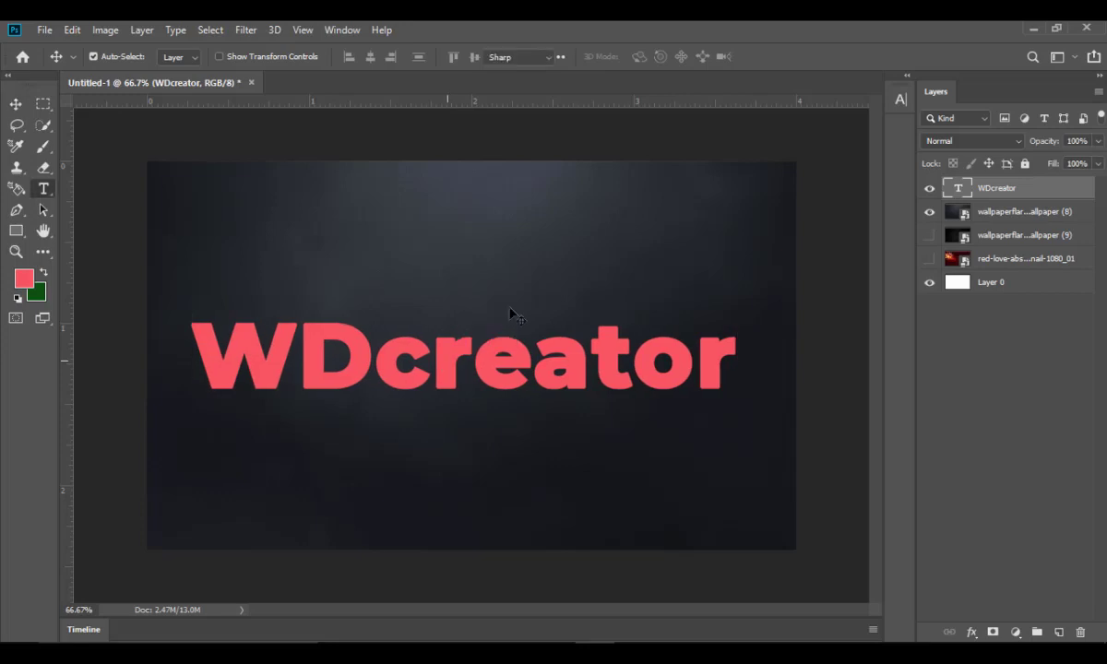
pyautogui.click(16, 104)
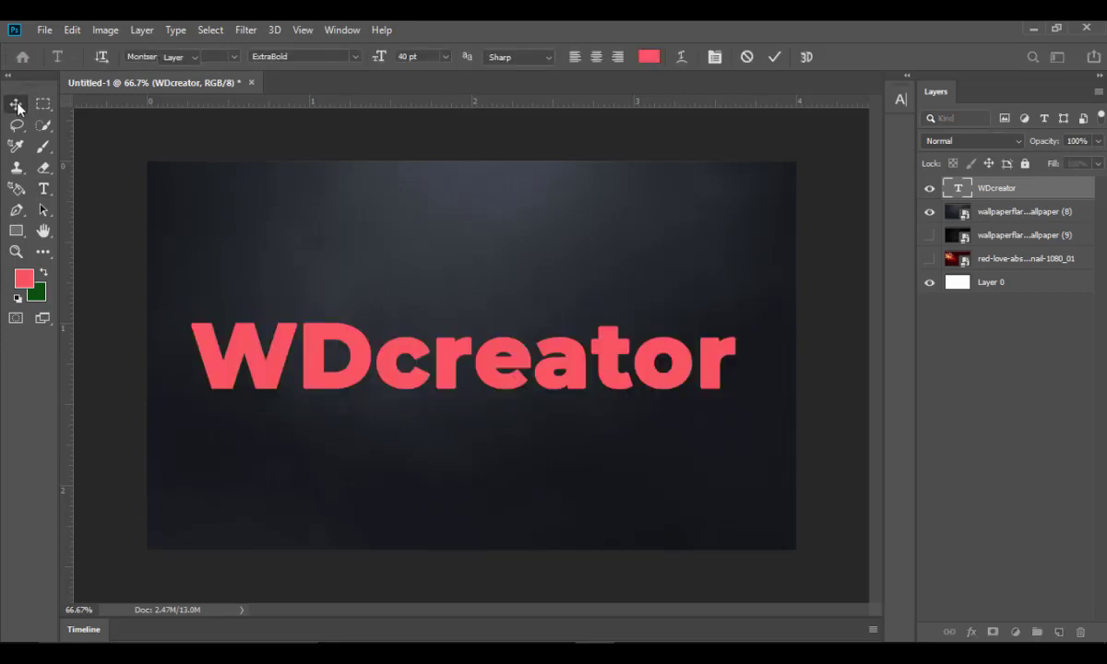
# Set the WDcreator text layer's fill to 0%
pyautogui.click(1098, 163)
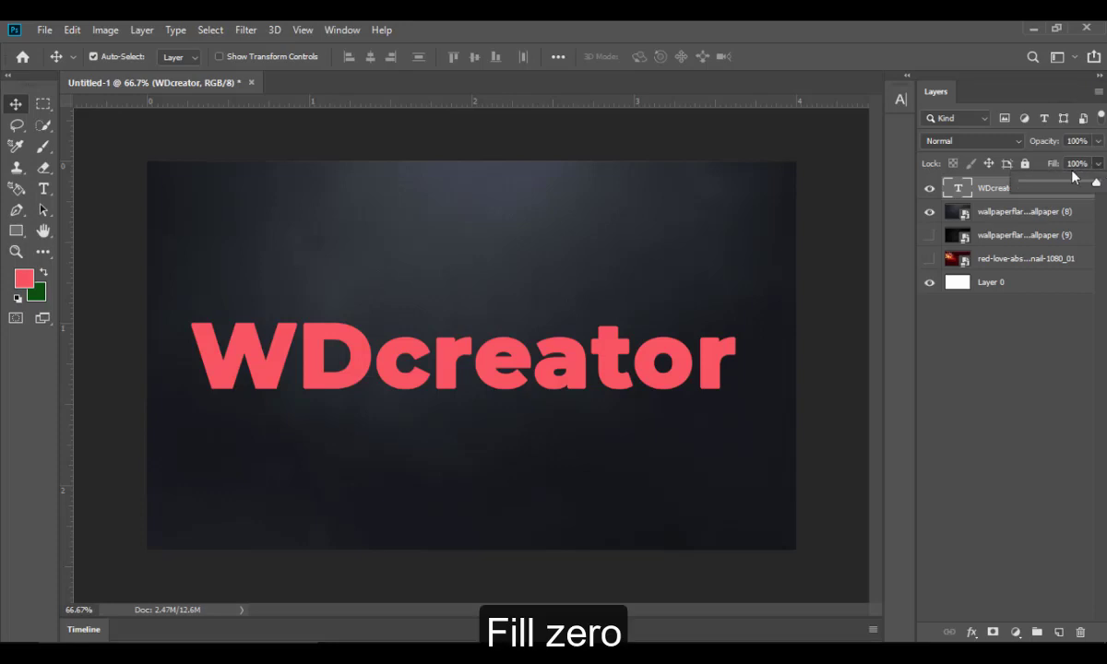
pyautogui.click(1022, 181)
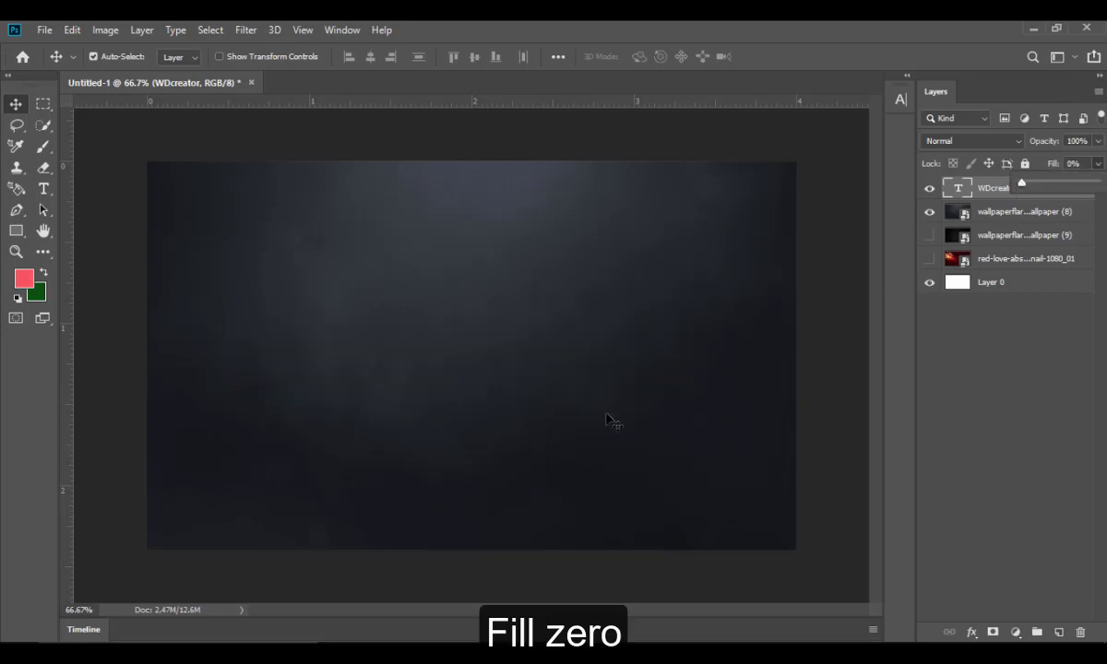
pyautogui.click(618, 391)
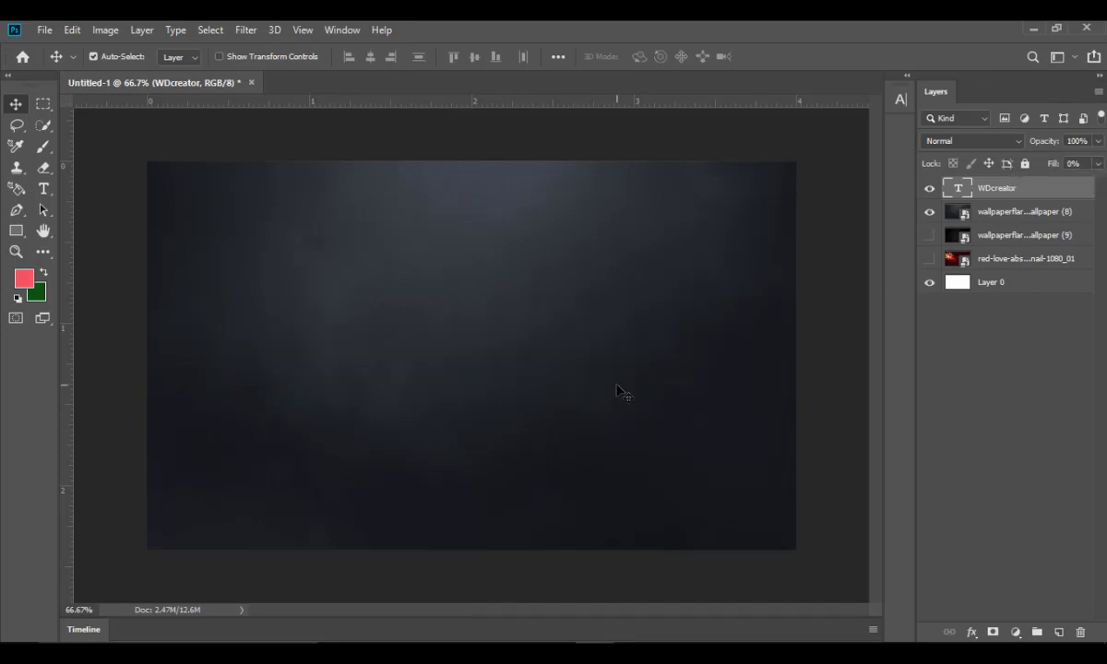
# Add a Bevel & Emboss effect to the WDcreator layer with the Inner Bevel style and Smooth technique
pyautogui.click(971, 633)
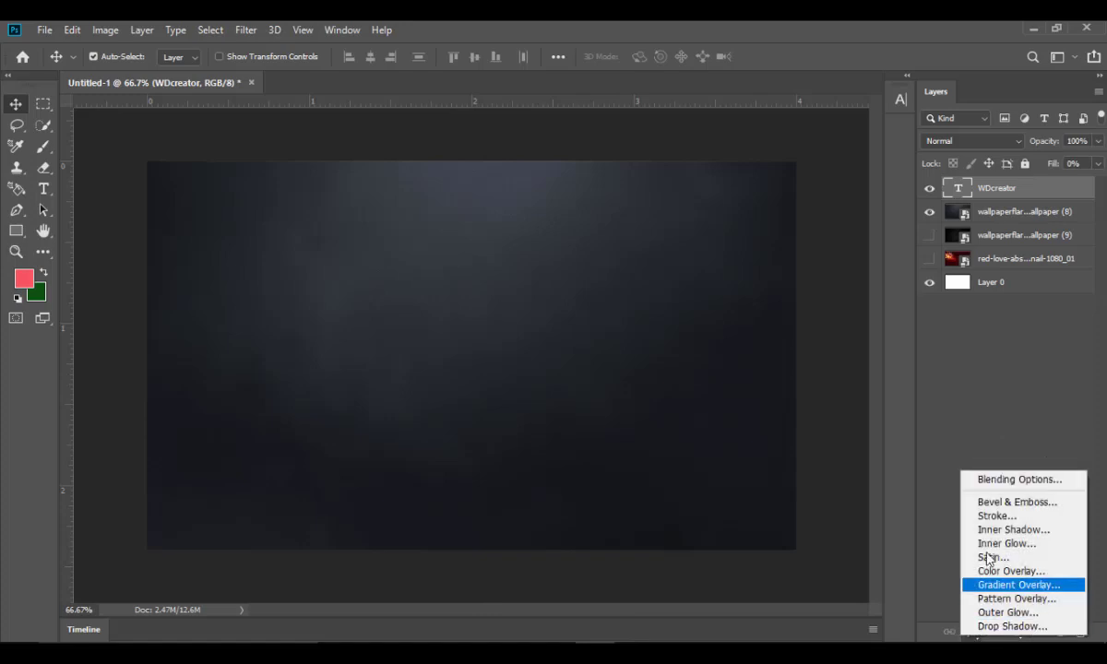
pyautogui.click(980, 502)
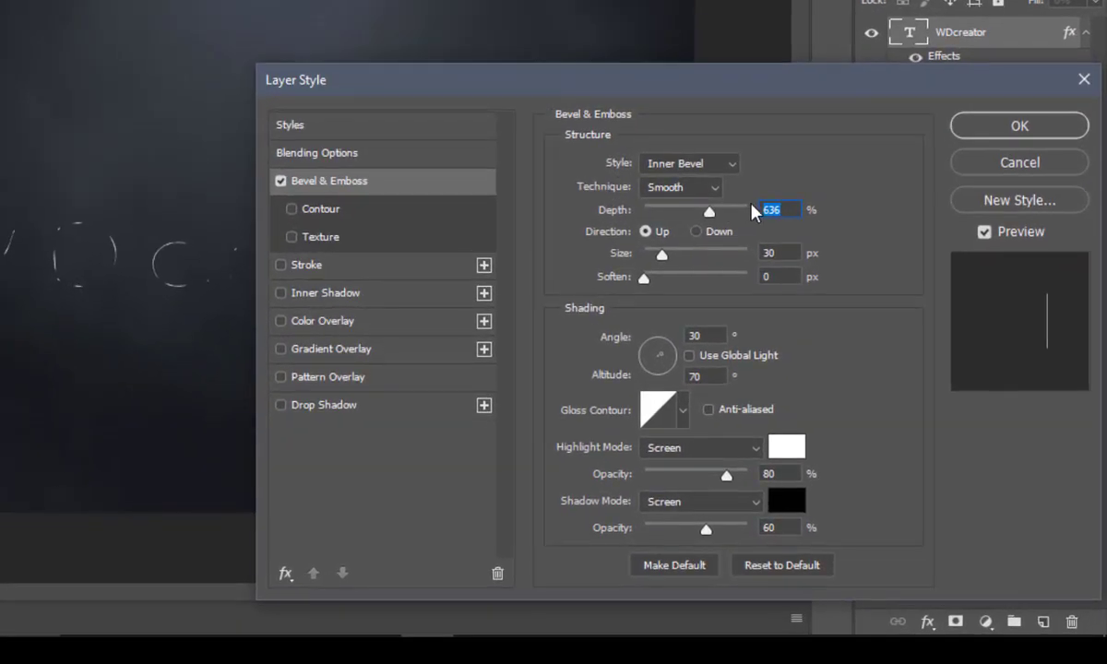
pyautogui.click(719, 163)
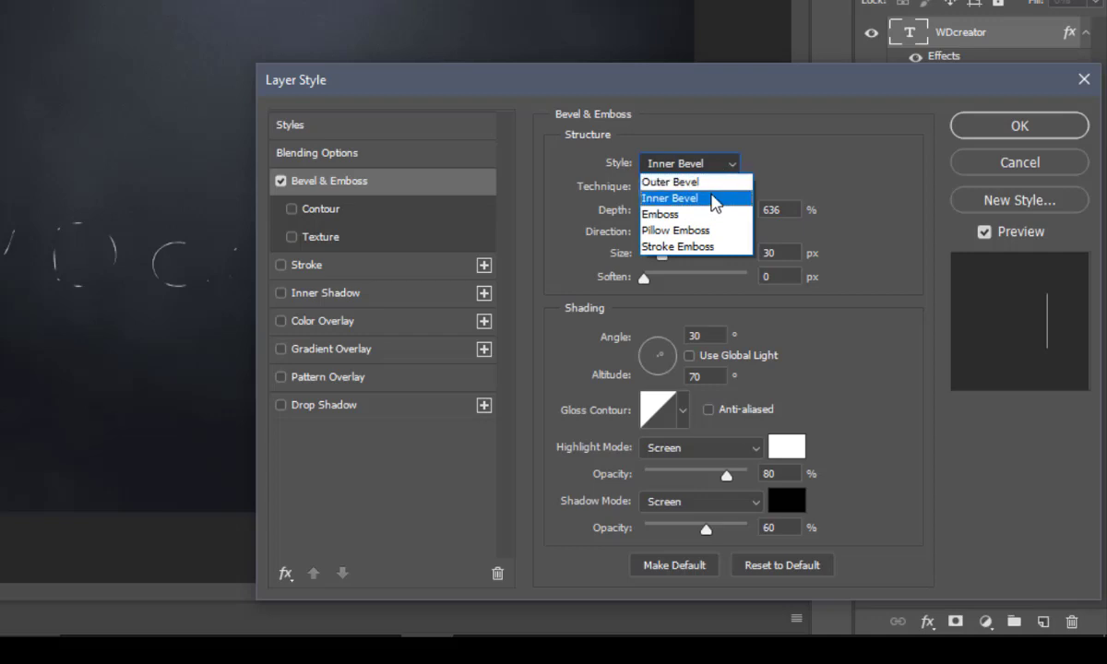
pyautogui.click(713, 198)
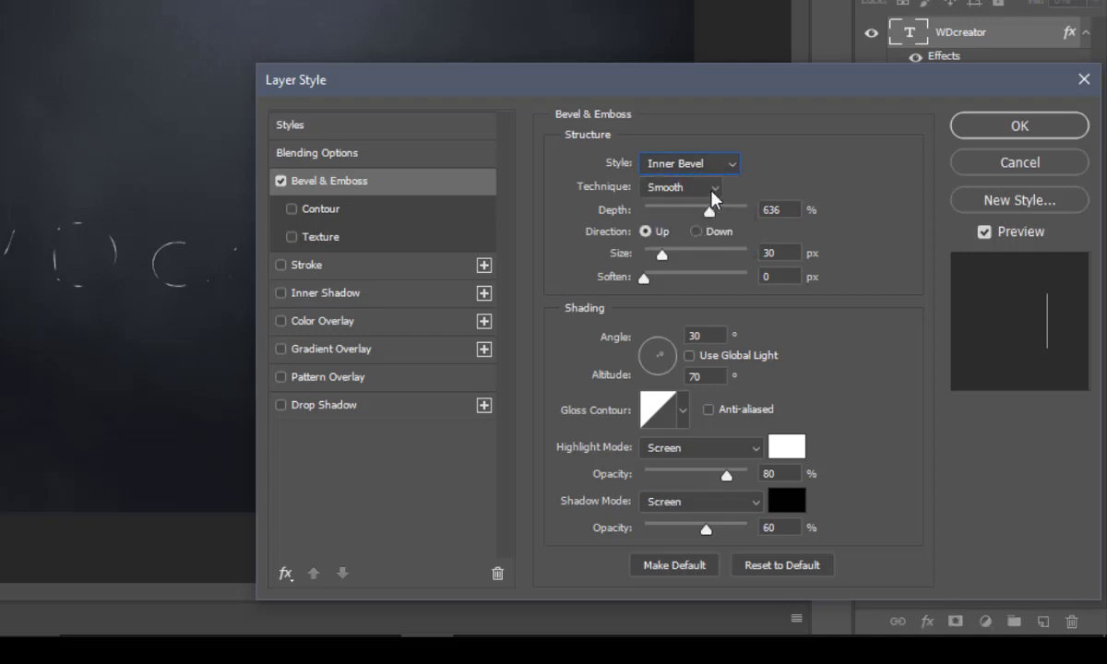
pyautogui.click(712, 188)
pyautogui.click(713, 189)
# Set the bevel direction to Up, with global light off and the altitude at 70°
pyautogui.click(646, 233)
pyautogui.click(697, 232)
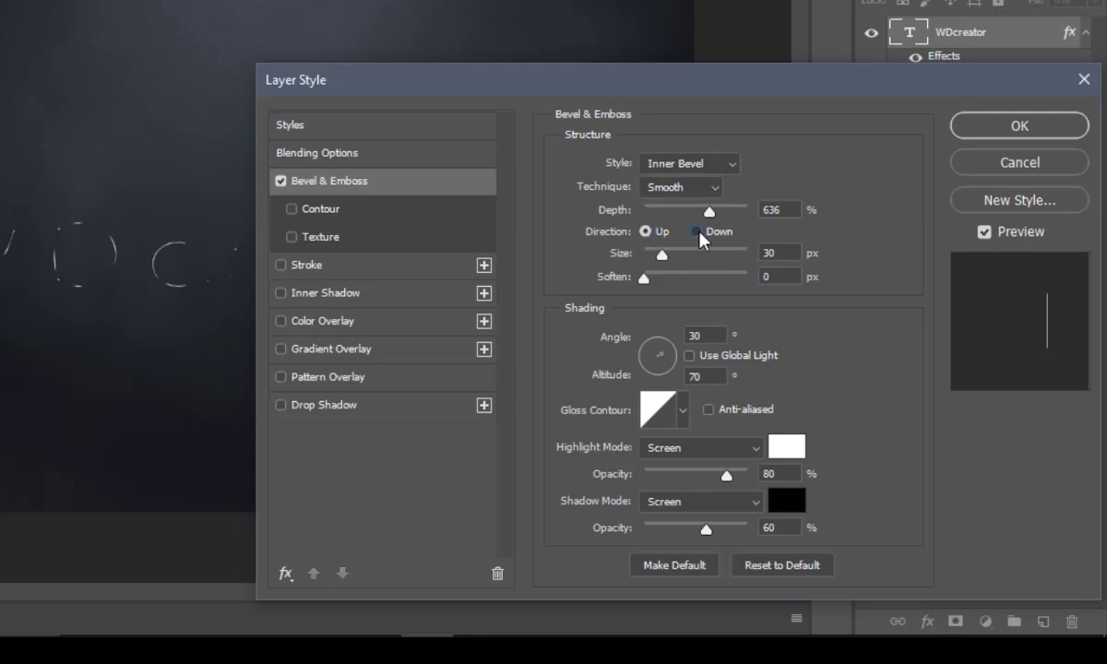
pyautogui.click(643, 233)
pyautogui.click(690, 355)
pyautogui.click(689, 355)
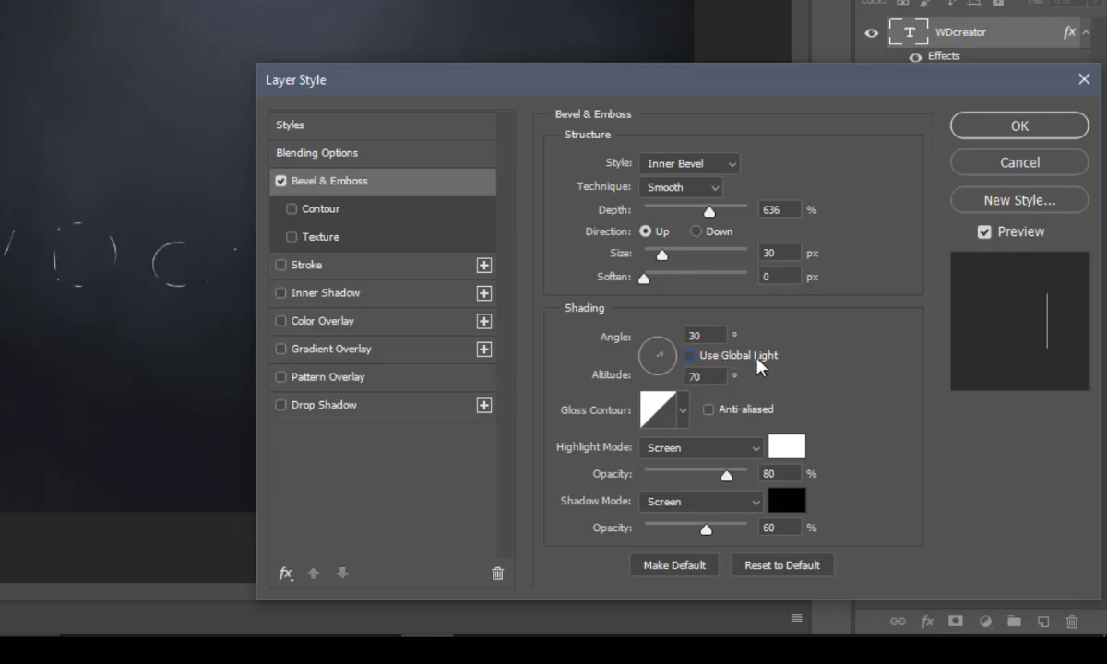
pyautogui.click(700, 377)
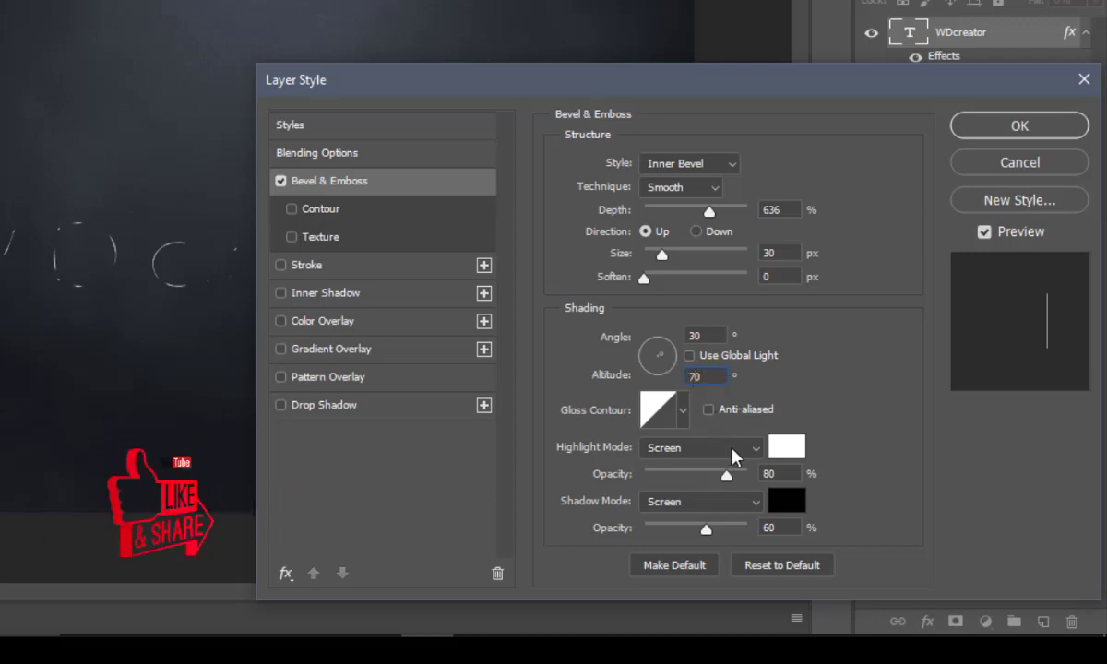
# Set the bevel's highlight opacity to 80% and shadow opacity to 60%, and apply the layer style
pyautogui.doubleClick(769, 474)
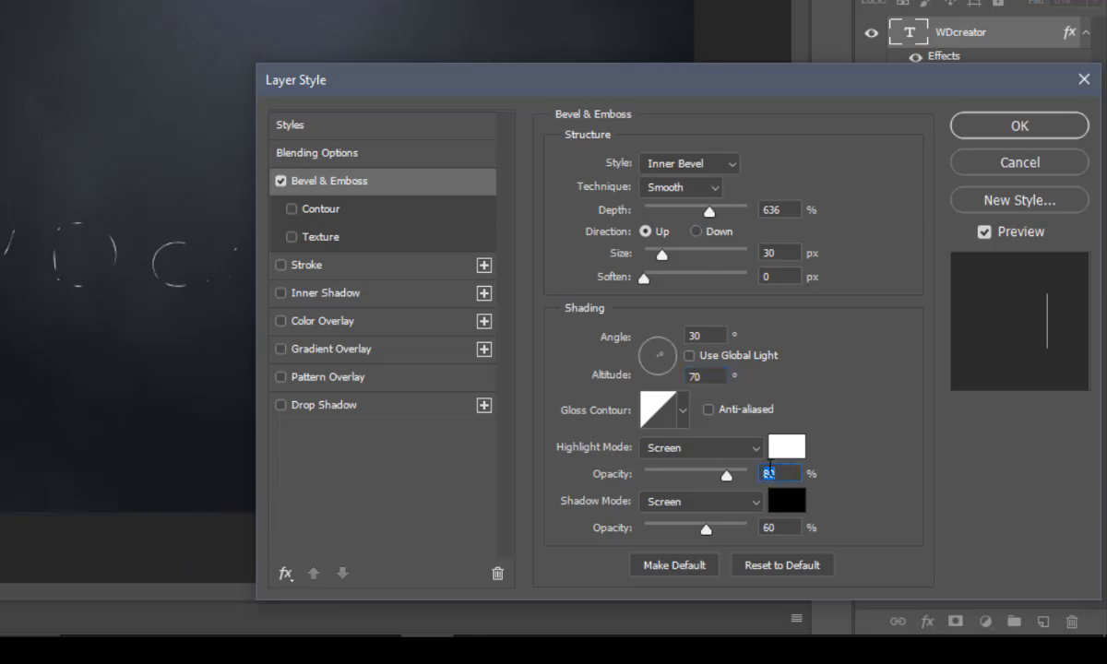
pyautogui.write('80')
pyautogui.doubleClick(769, 527)
pyautogui.write('60')
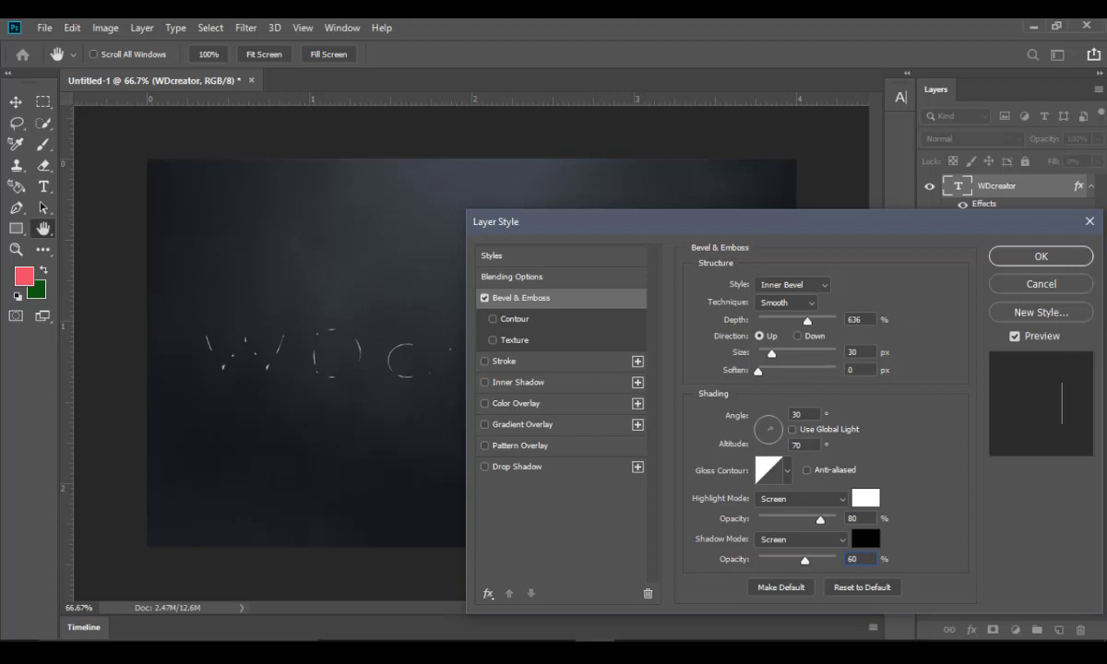
pyautogui.click(1040, 257)
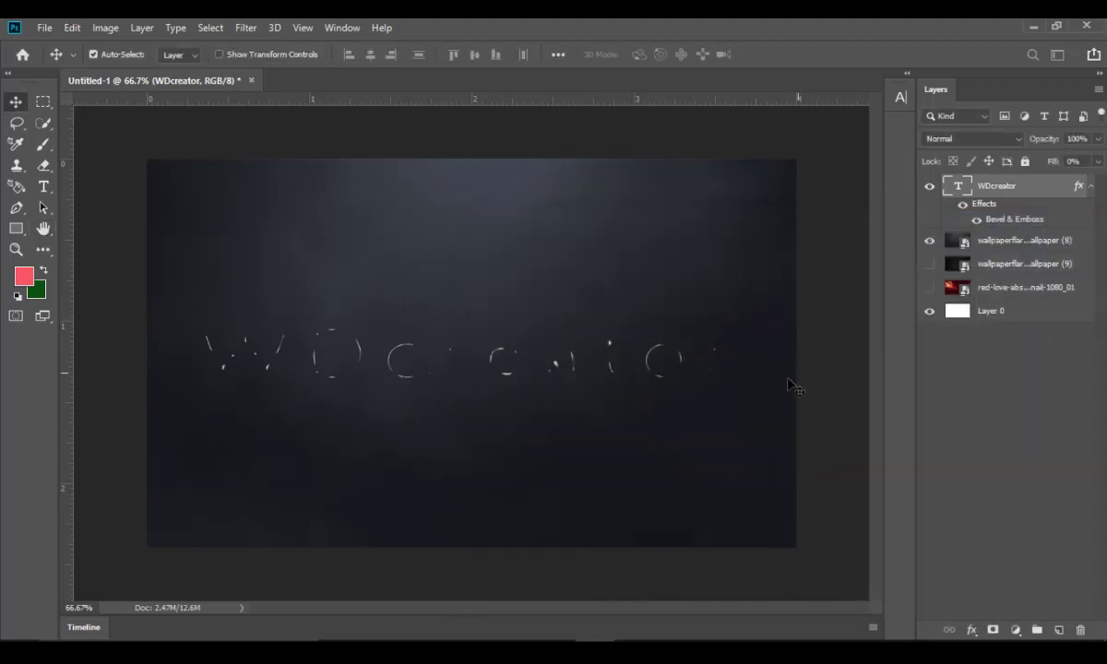
# Add an Inner Shadow effect to the WDcreator layer with the Multiply blend mode
pyautogui.click(970, 630)
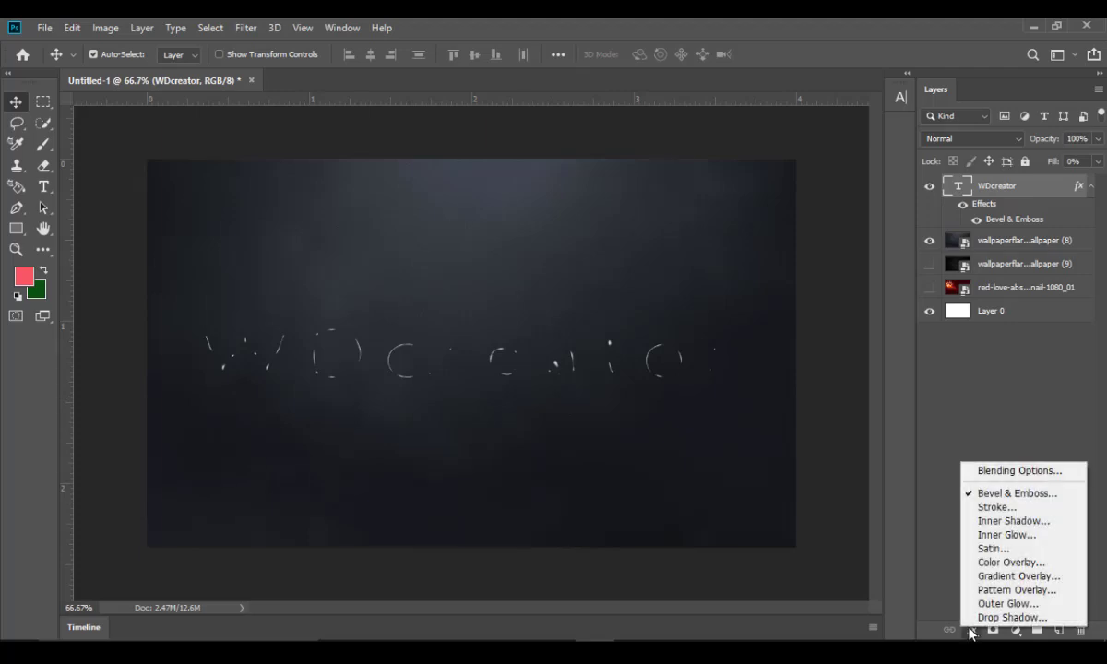
pyautogui.click(996, 525)
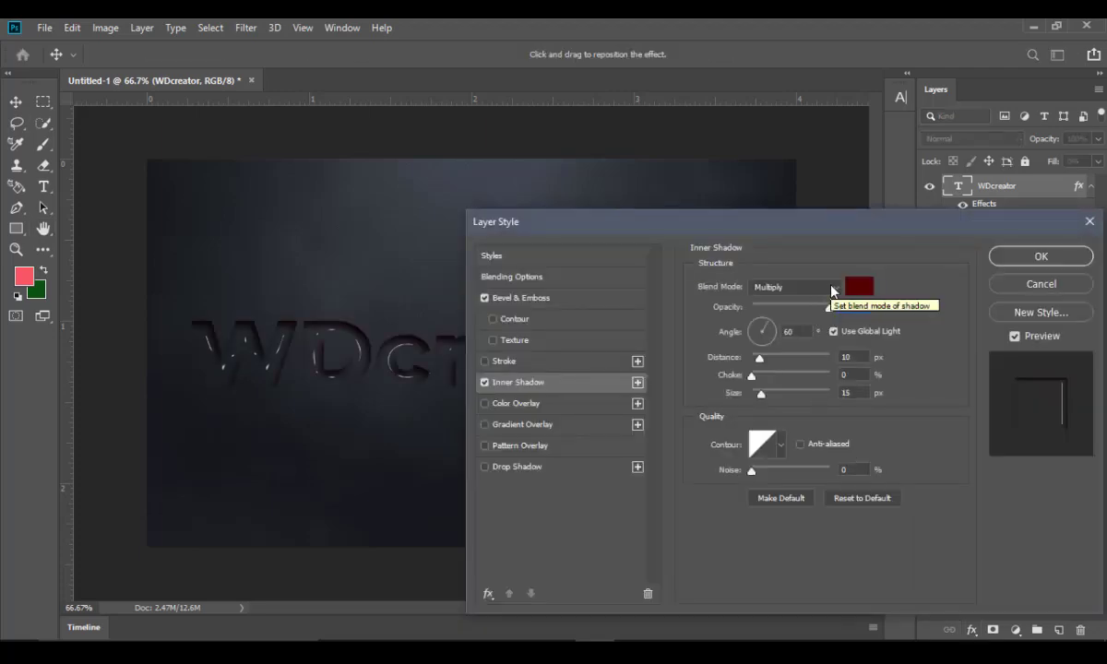
pyautogui.click(832, 292)
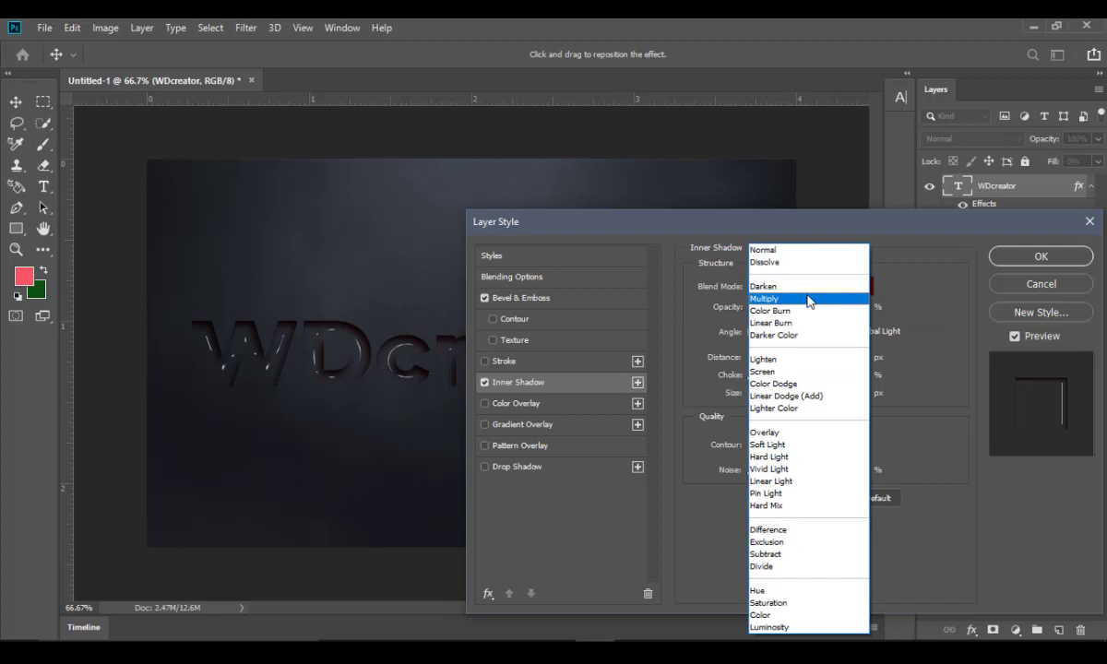
pyautogui.click(809, 299)
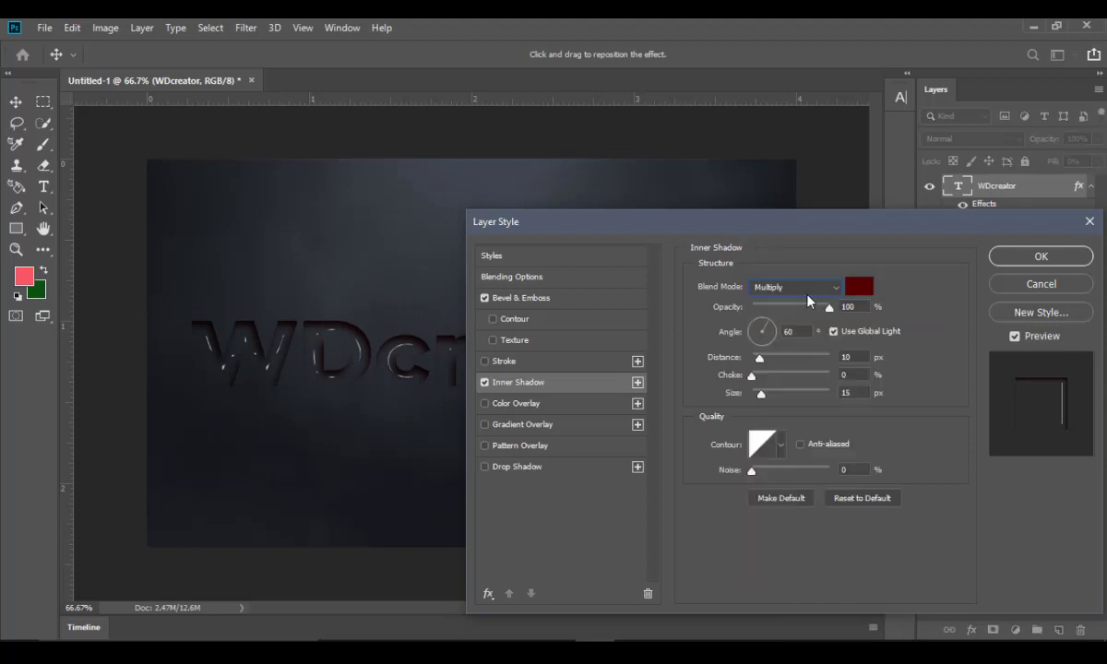
# Set the inner shadow colour to the light grey #363b41 sampled from the background, and apply the layer style
pyautogui.click(859, 287)
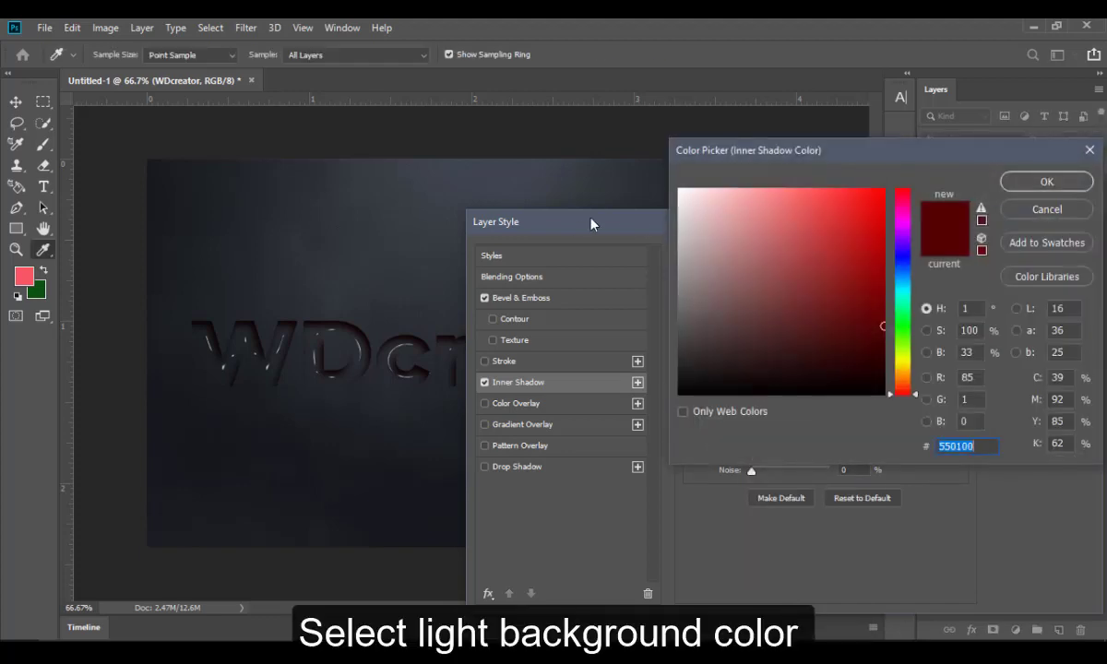
pyautogui.click(436, 204)
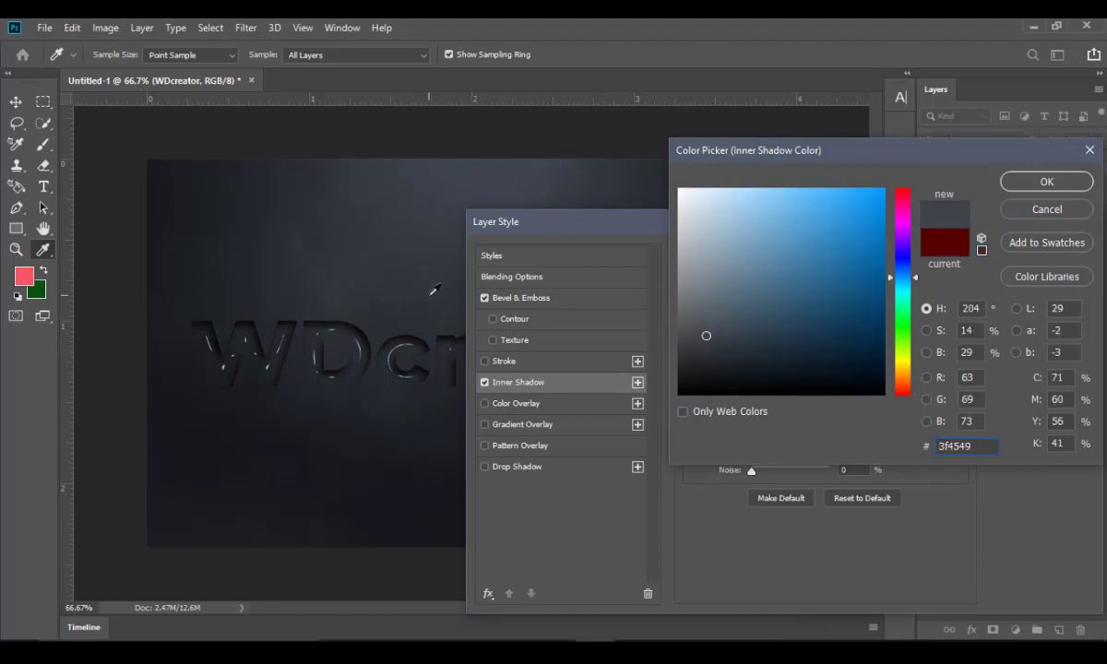
pyautogui.click(403, 276)
pyautogui.click(417, 227)
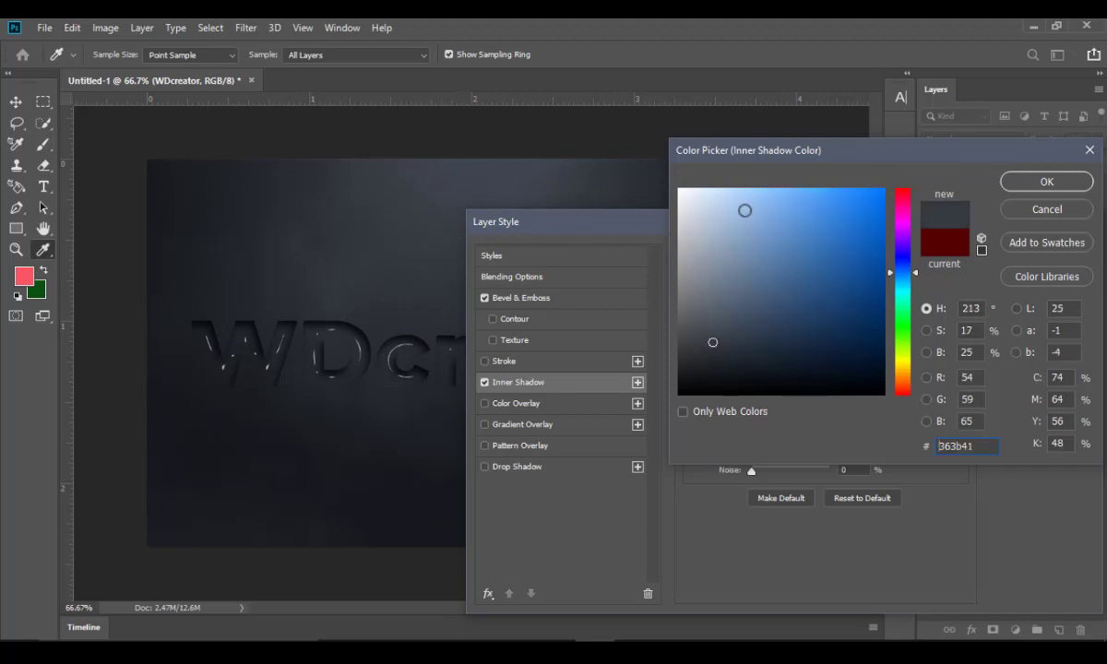
pyautogui.click(1032, 184)
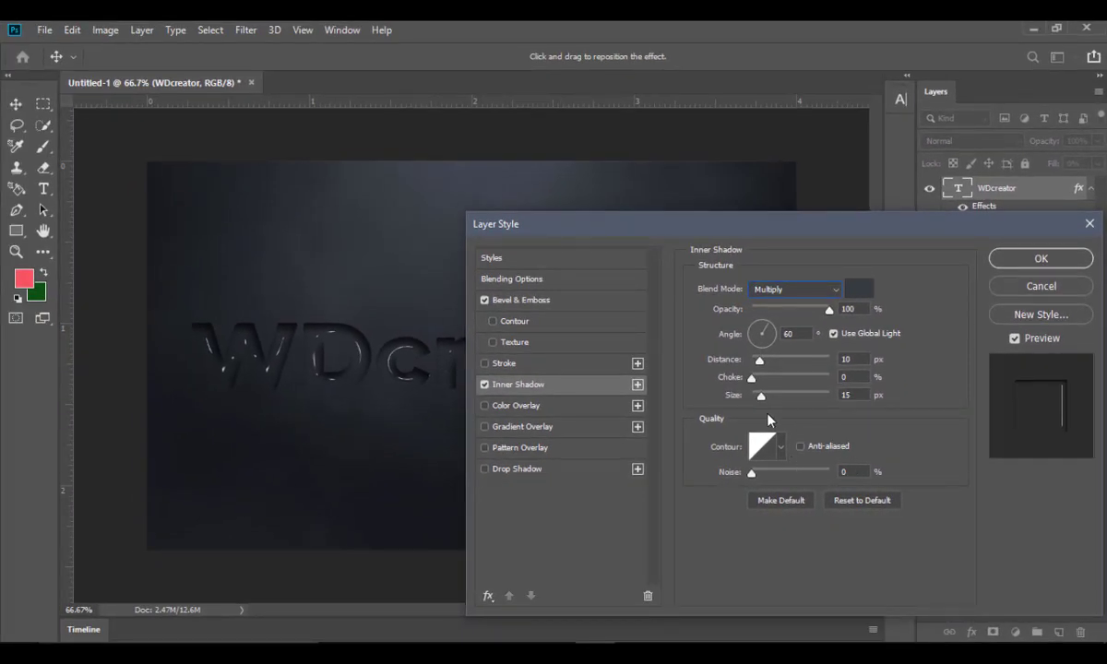
pyautogui.doubleClick(788, 334)
pyautogui.click(1028, 263)
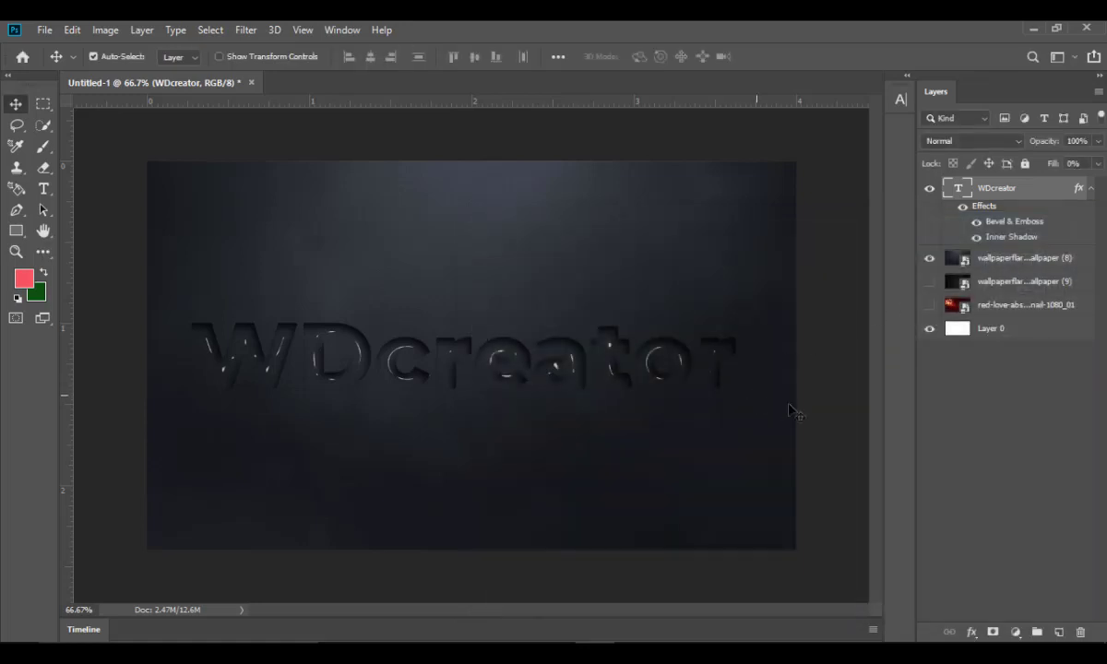
# Add a Drop Shadow effect to the WDcreator layer, using the dark colour #191a1e sampled from the background's corner
pyautogui.click(970, 633)
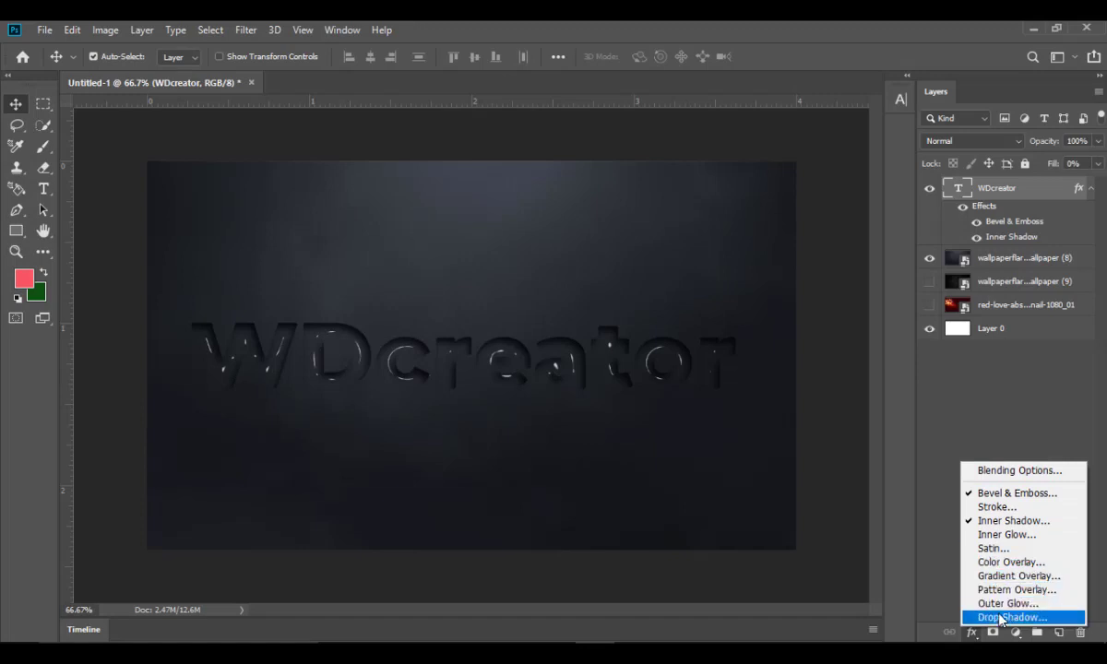
pyautogui.click(1002, 618)
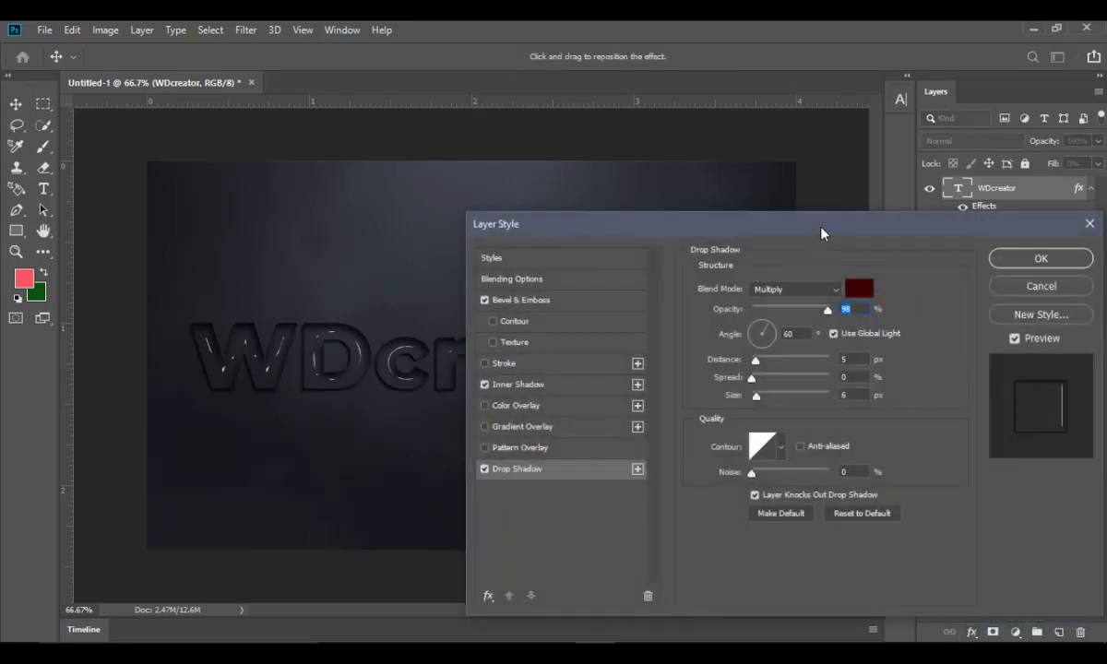
pyautogui.moveTo(820, 234); pyautogui.dragTo(872, 230)
pyautogui.click(905, 289)
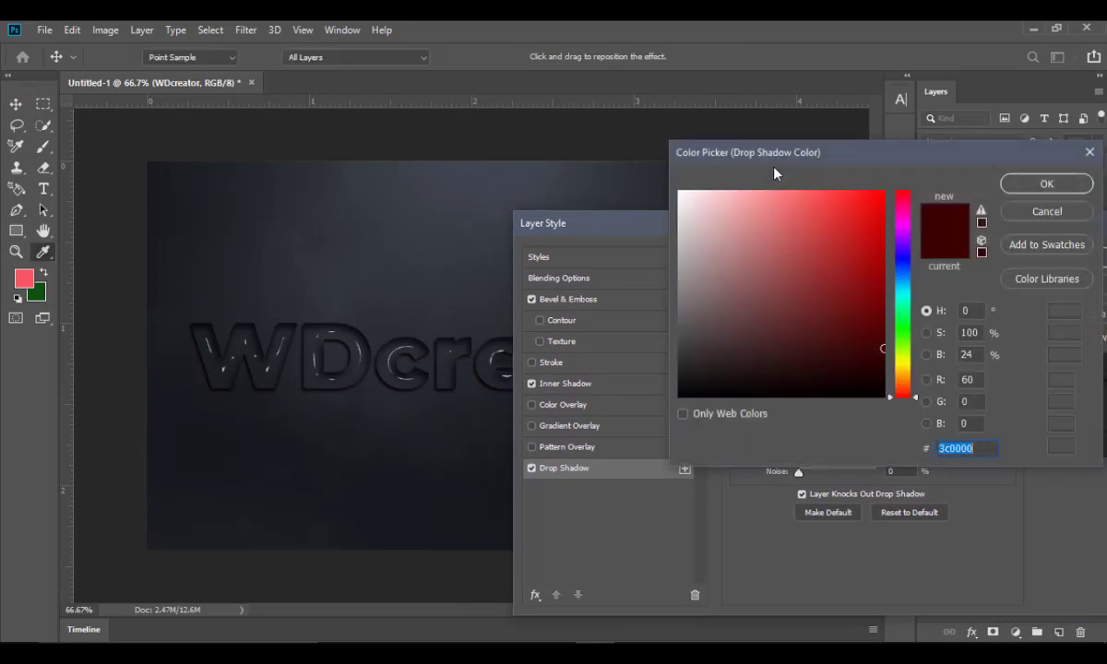
pyautogui.click(159, 168)
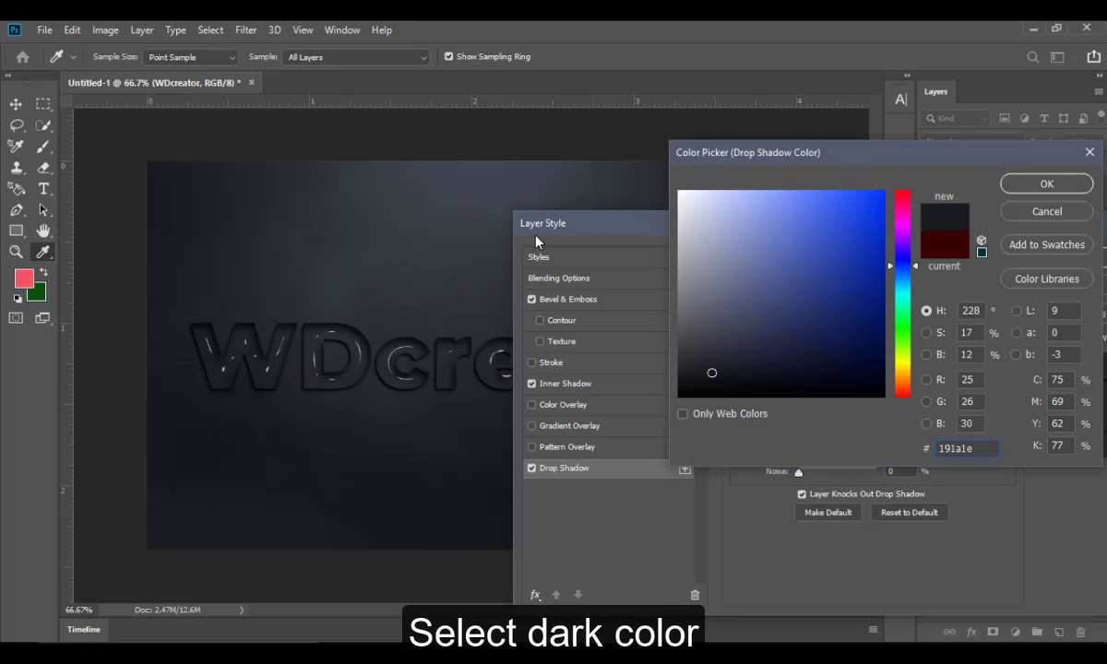
pyautogui.click(1022, 187)
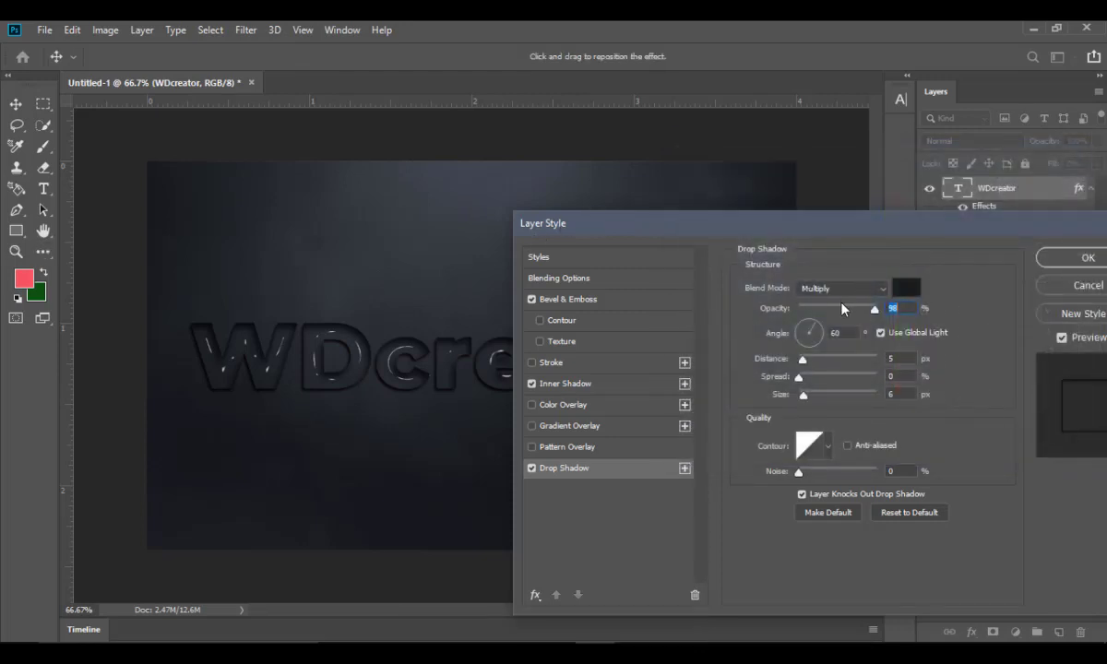
# Set the drop shadow's blend mode to Multiply, its distance to 5 px and its size to 6 px
pyautogui.click(850, 289)
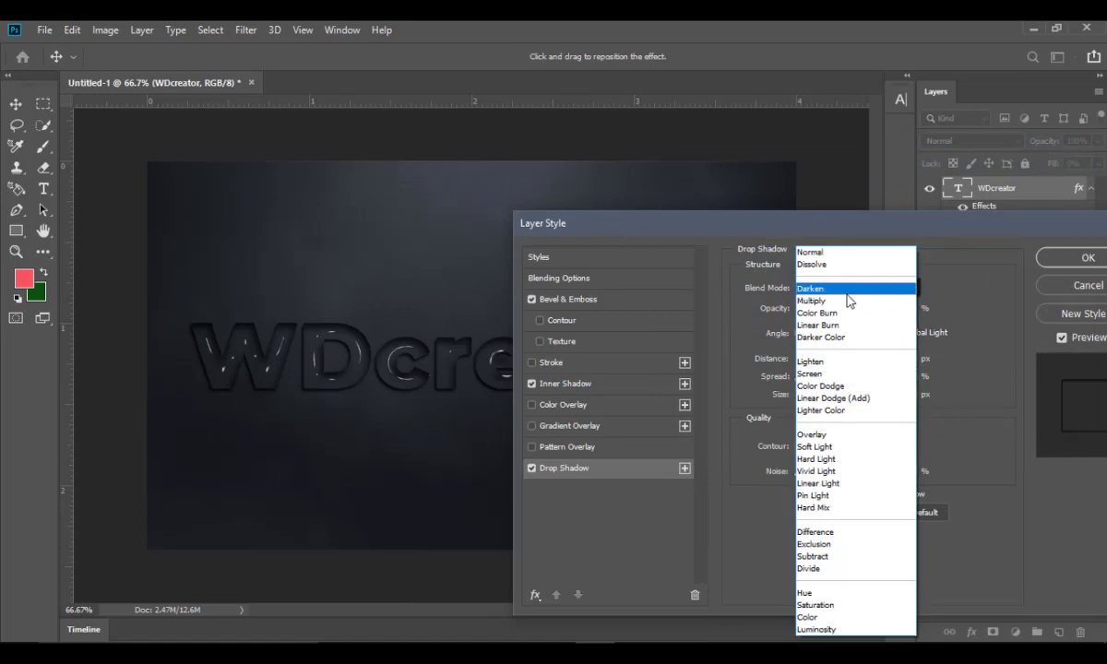
pyautogui.click(847, 301)
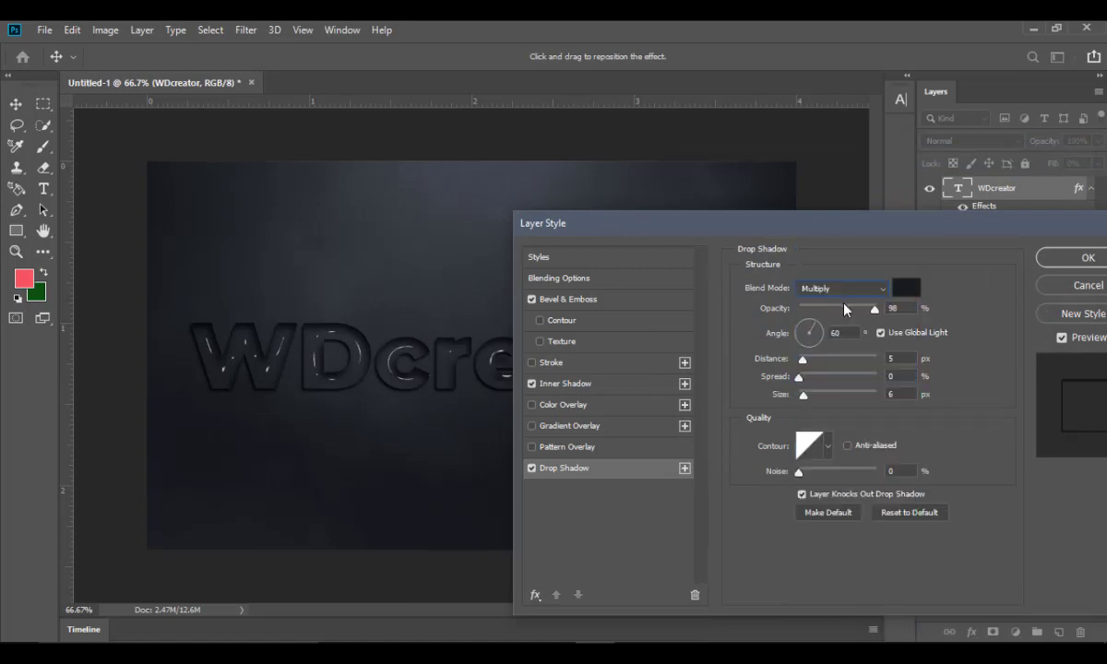
pyautogui.click(897, 357)
pyautogui.click(893, 392)
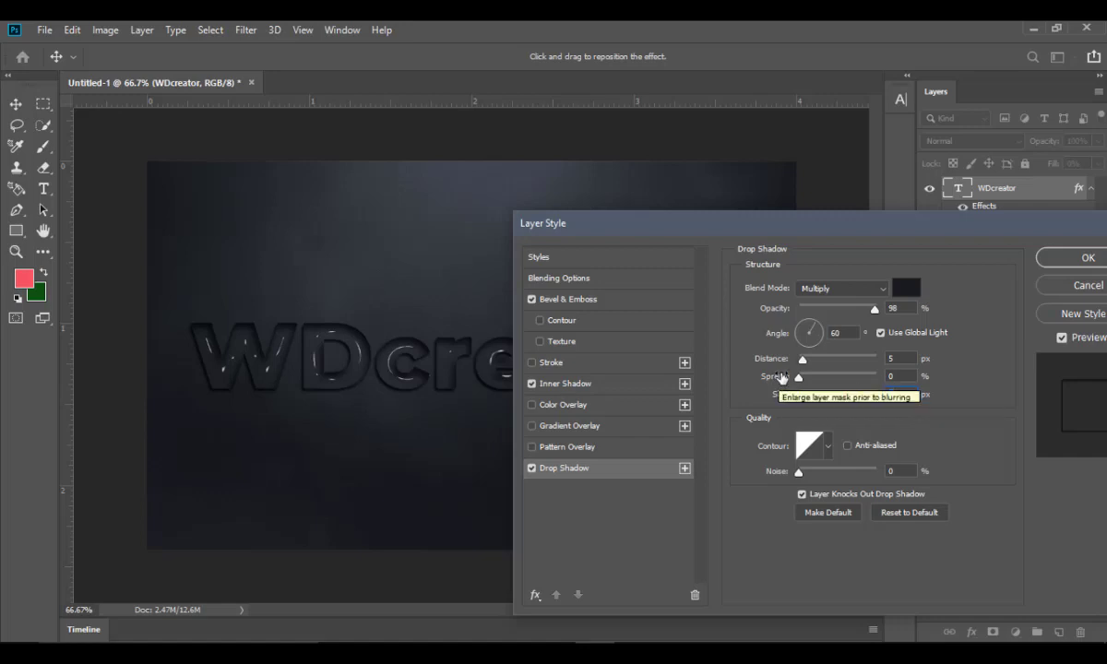
# Try out several contour presets for the drop shadow and return to the linear diagonal contour
pyautogui.click(827, 452)
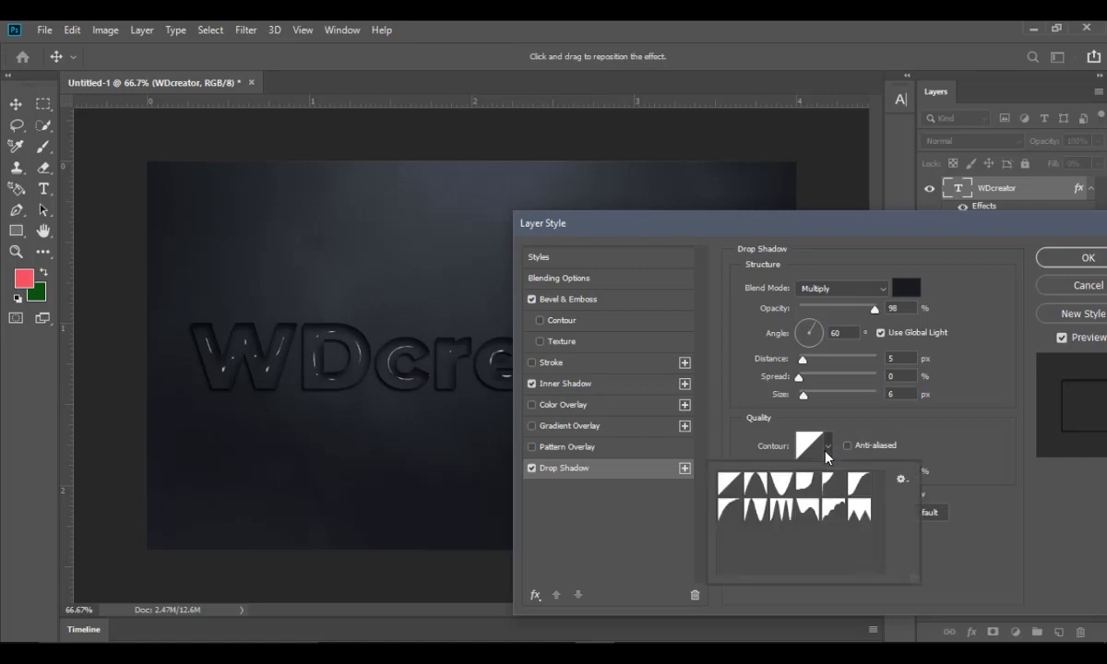
pyautogui.click(773, 482)
pyautogui.click(755, 482)
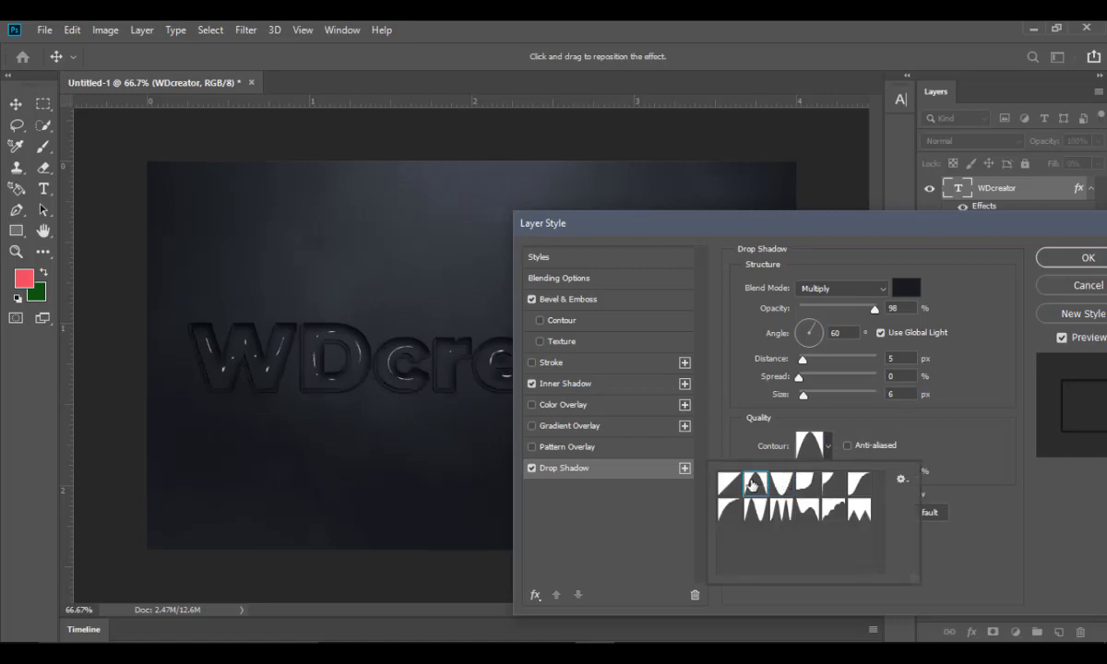
pyautogui.click(731, 522)
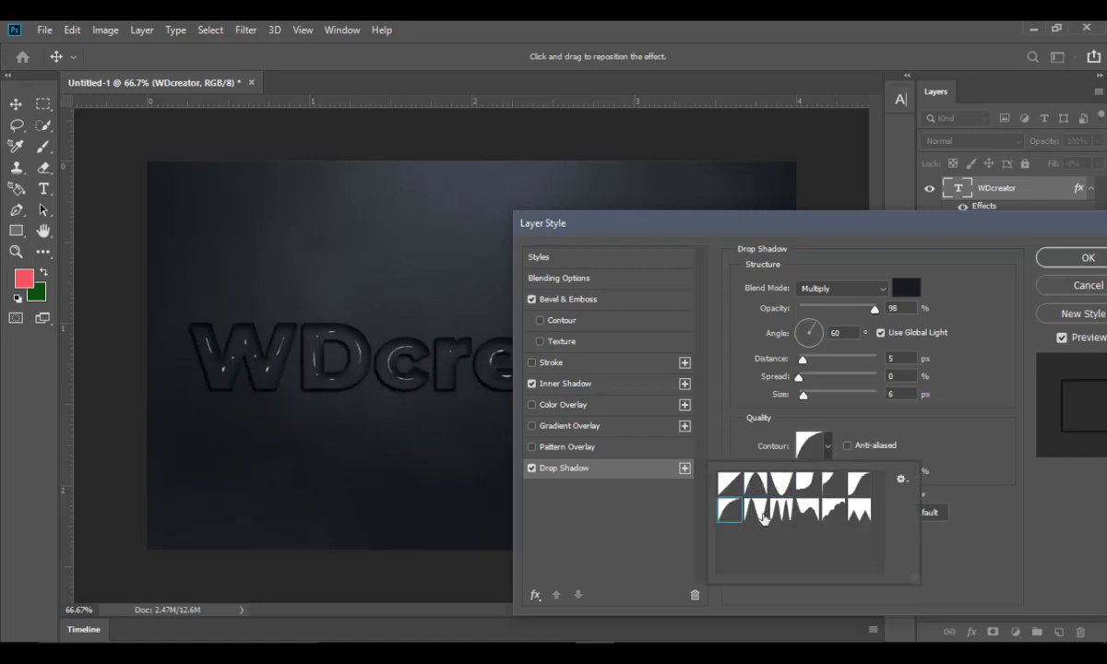
pyautogui.click(764, 519)
pyautogui.click(787, 517)
pyautogui.click(803, 514)
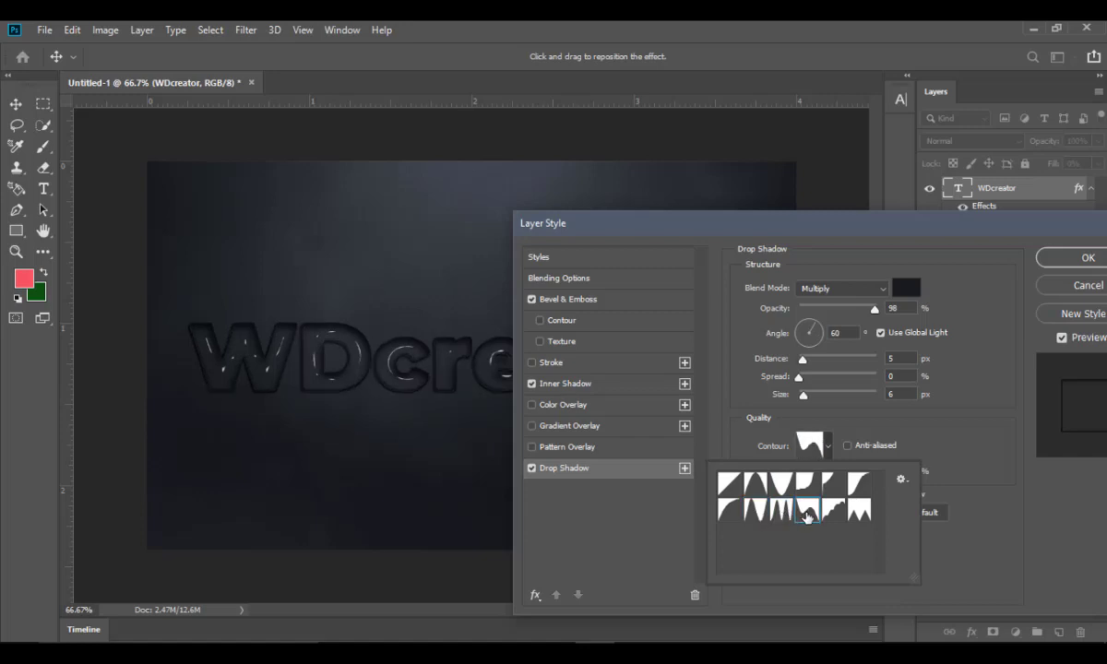
pyautogui.click(834, 513)
pyautogui.click(861, 518)
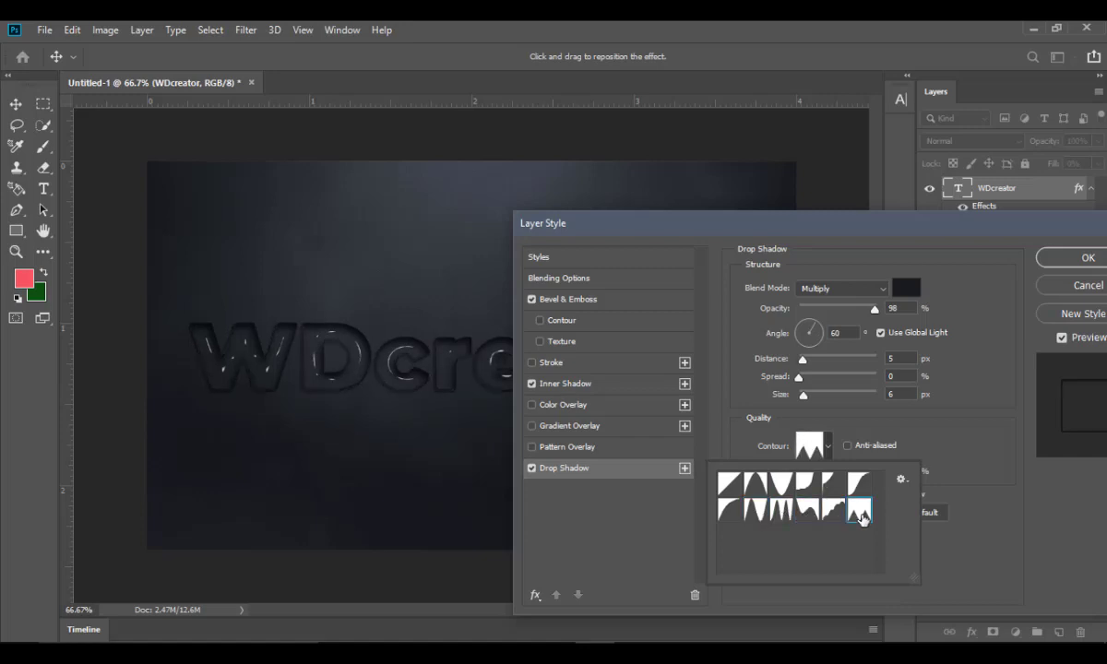
pyautogui.click(735, 486)
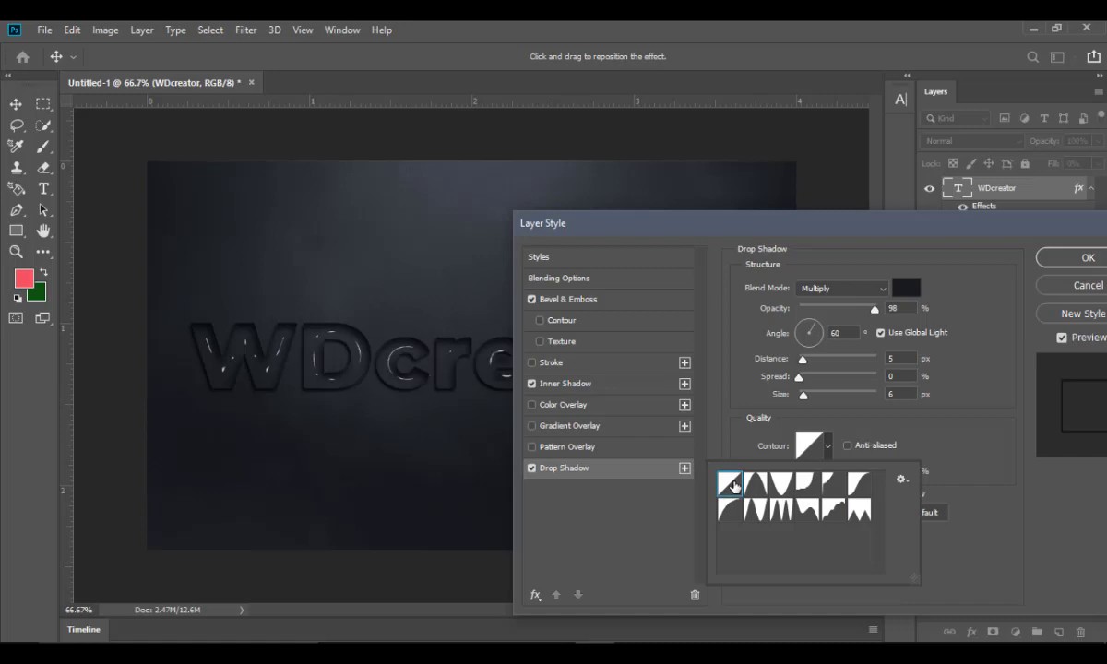
# Apply the drop shadow and reopen the Bevel & Emboss settings of the WDcreator layer
pyautogui.click(1081, 257)
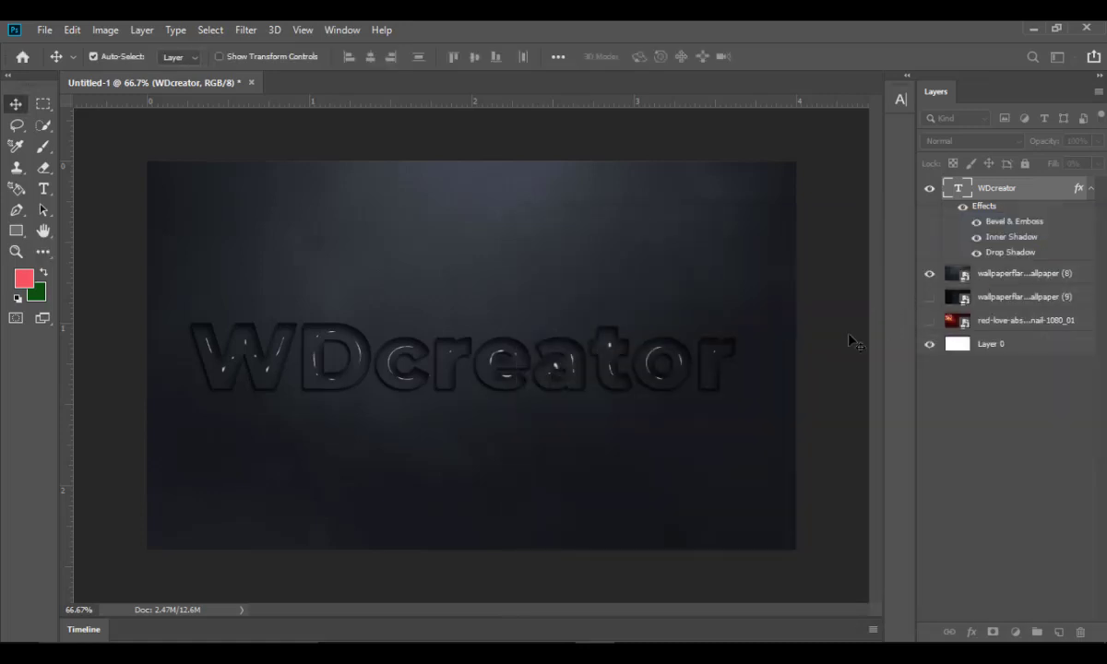
pyautogui.click(971, 632)
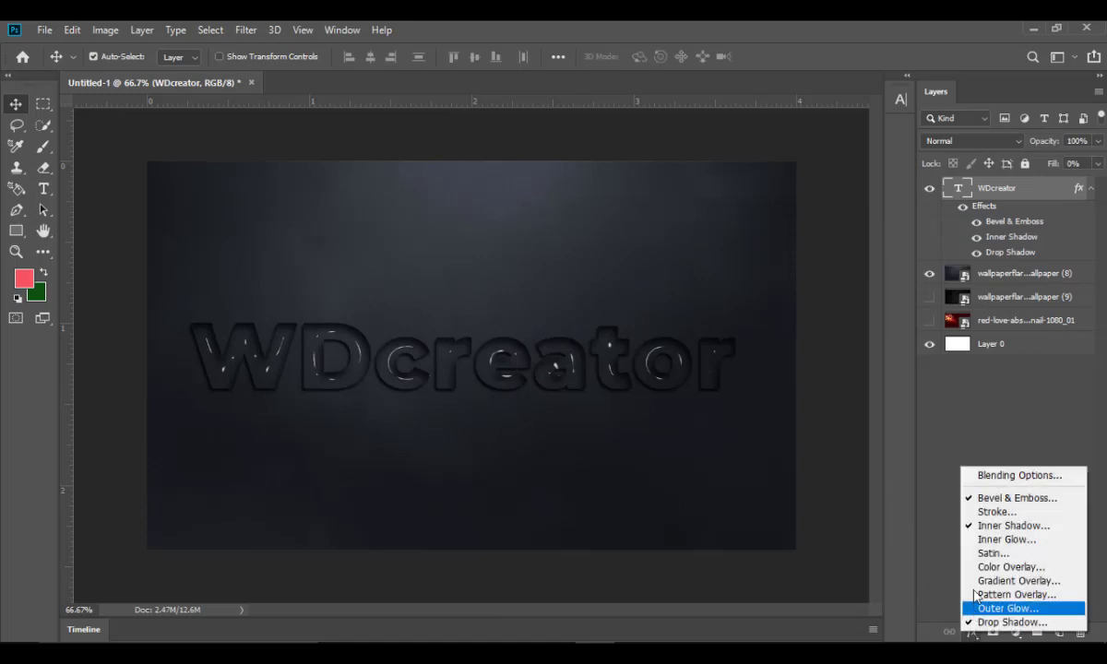
pyautogui.click(992, 499)
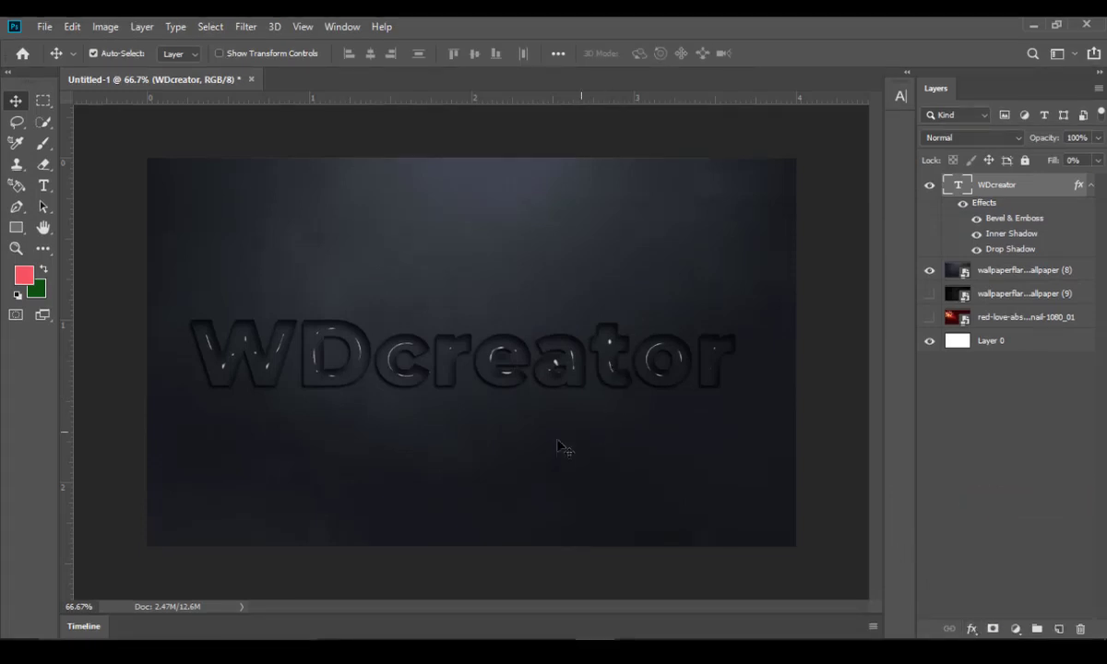
# Choose a 50 px Hard Round brush and rasterize the wallpaper (8) background layer when starting to paint on it
pyautogui.click(364, 459)
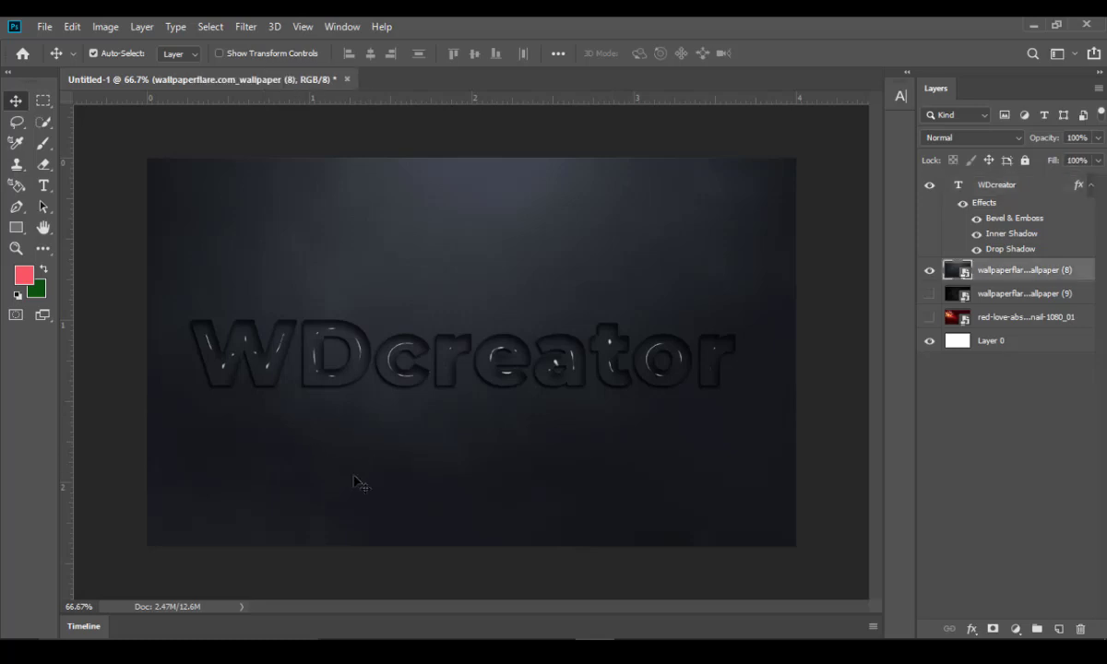
pyautogui.click(42, 145)
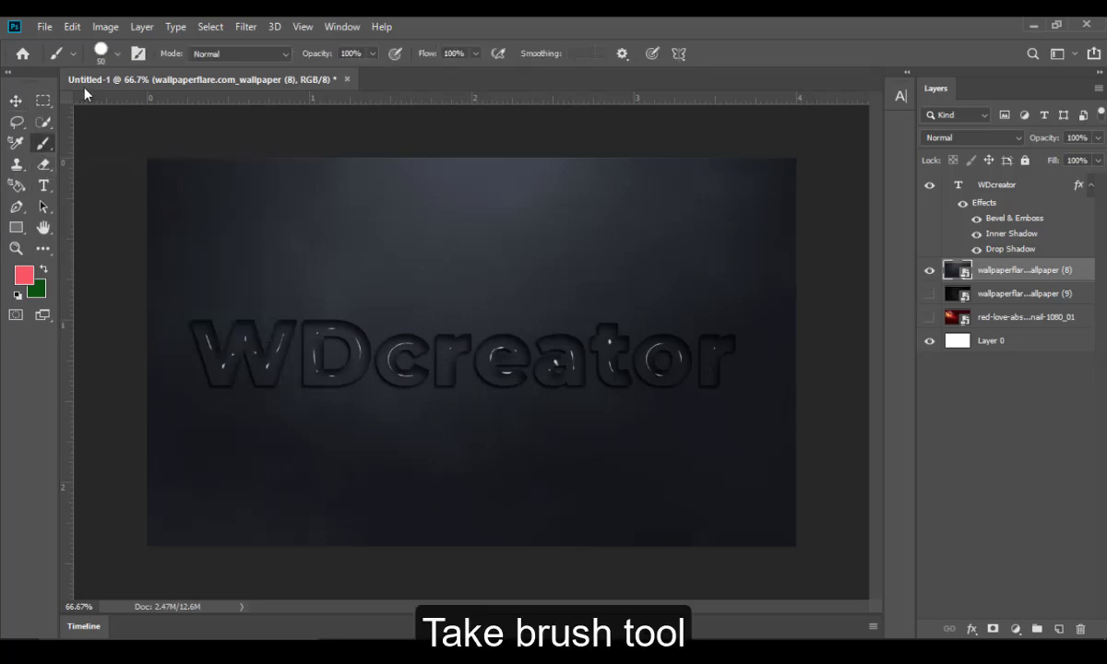
pyautogui.click(117, 56)
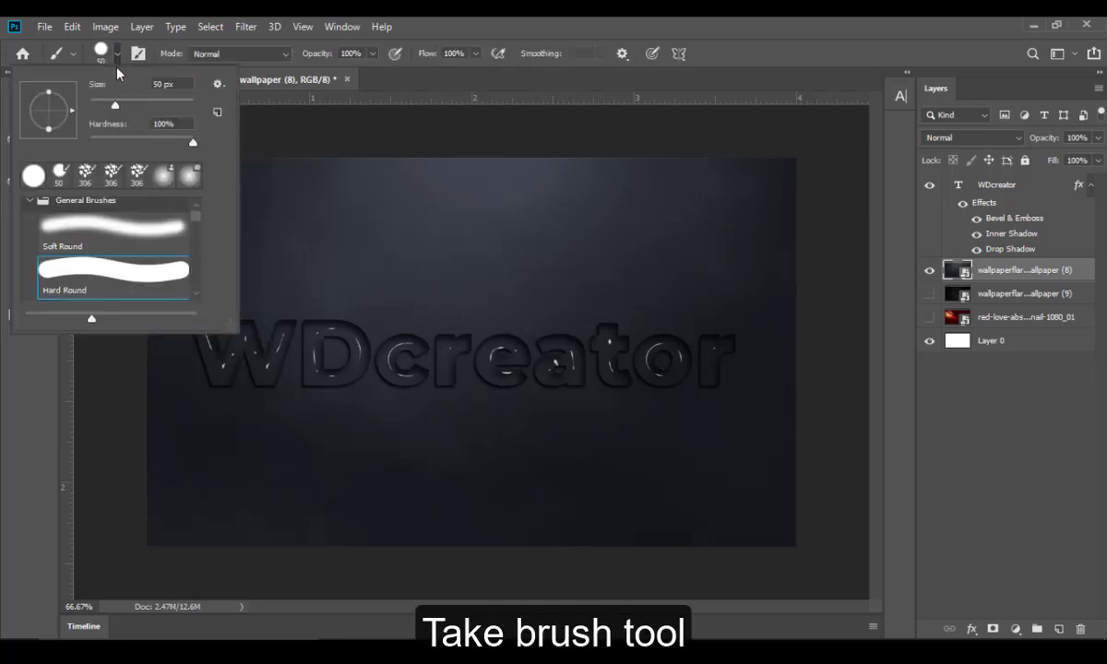
pyautogui.click(109, 271)
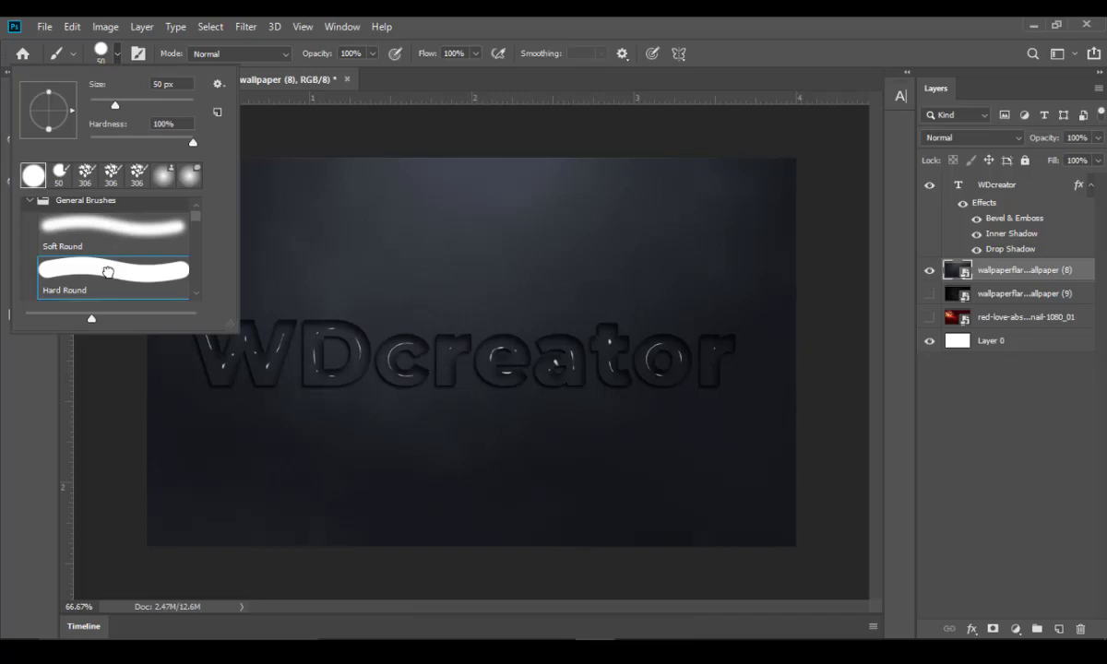
pyautogui.click(254, 445)
pyautogui.click(515, 274)
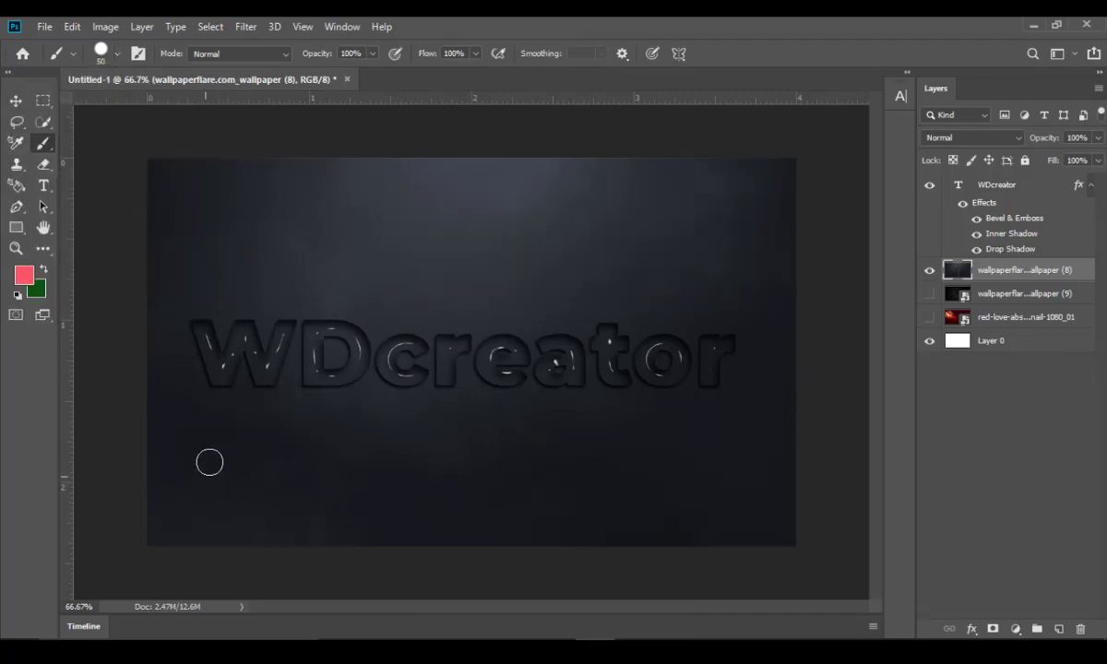
# Select the WDcreator text layer and rasterize it so the Brush tool can paint on it
pyautogui.press('v')
pyautogui.click(598, 360)
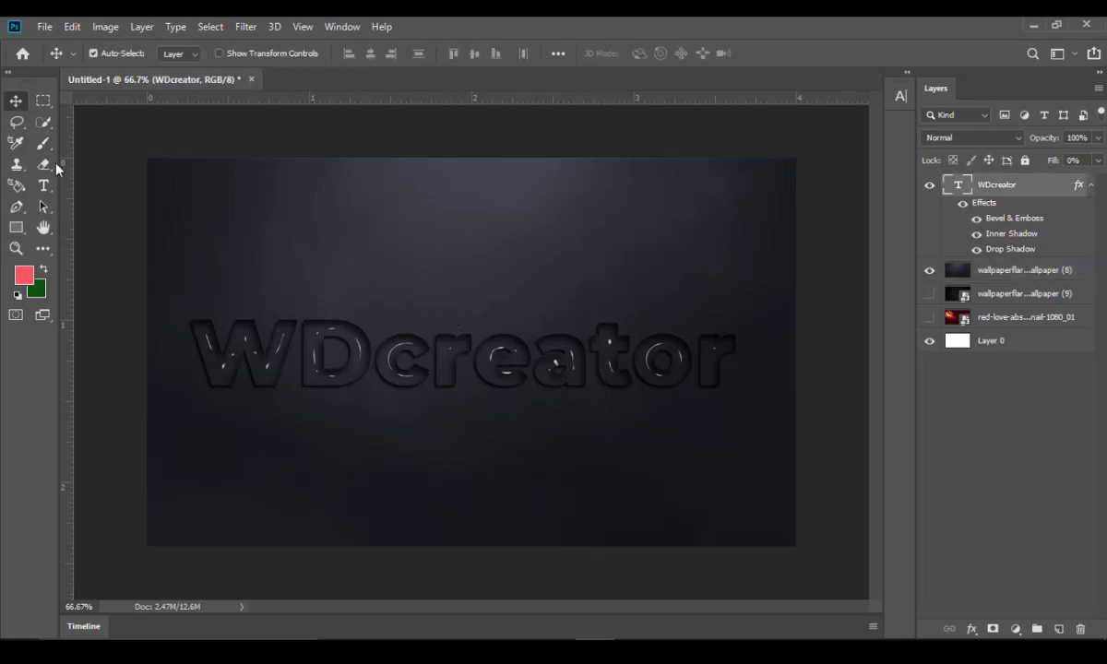
pyautogui.click(43, 144)
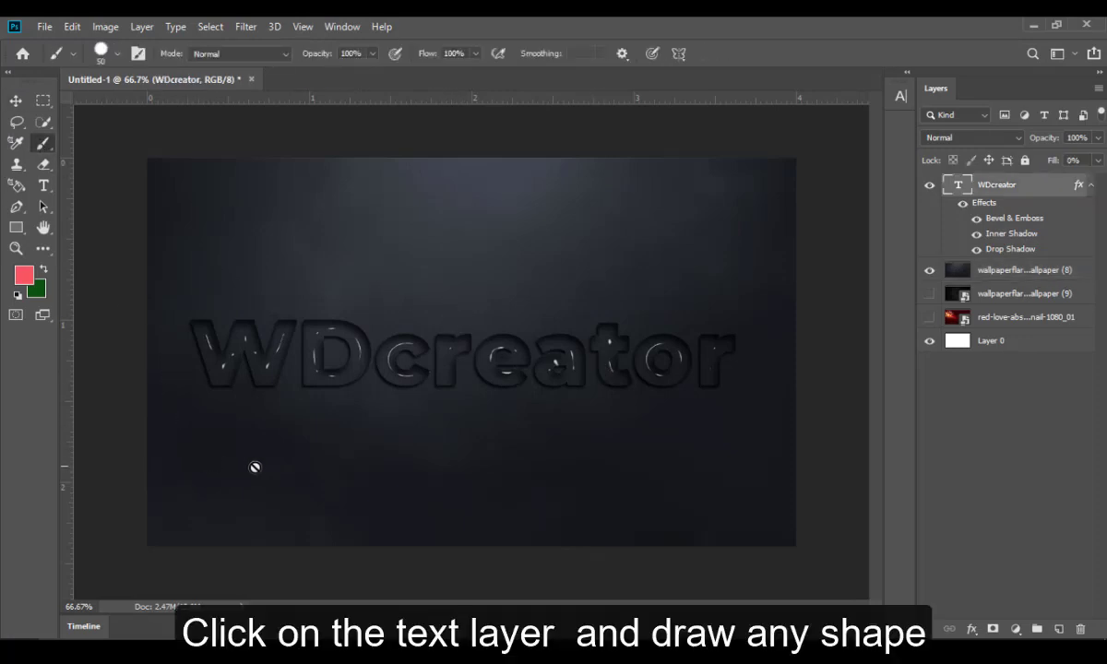
pyautogui.click(221, 439)
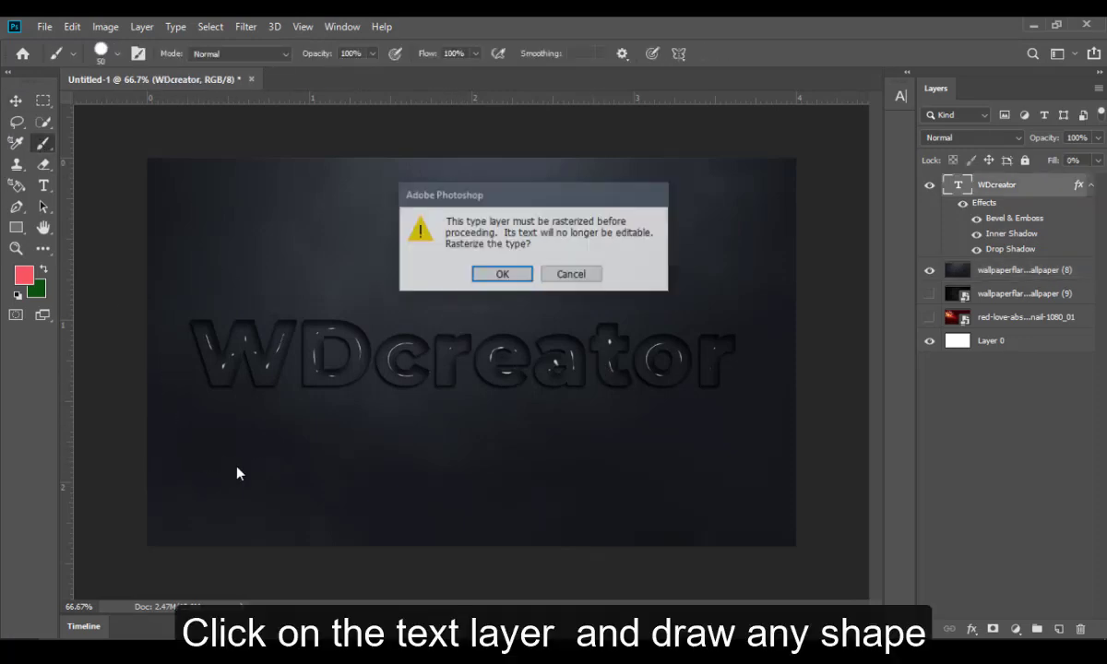
pyautogui.click(504, 279)
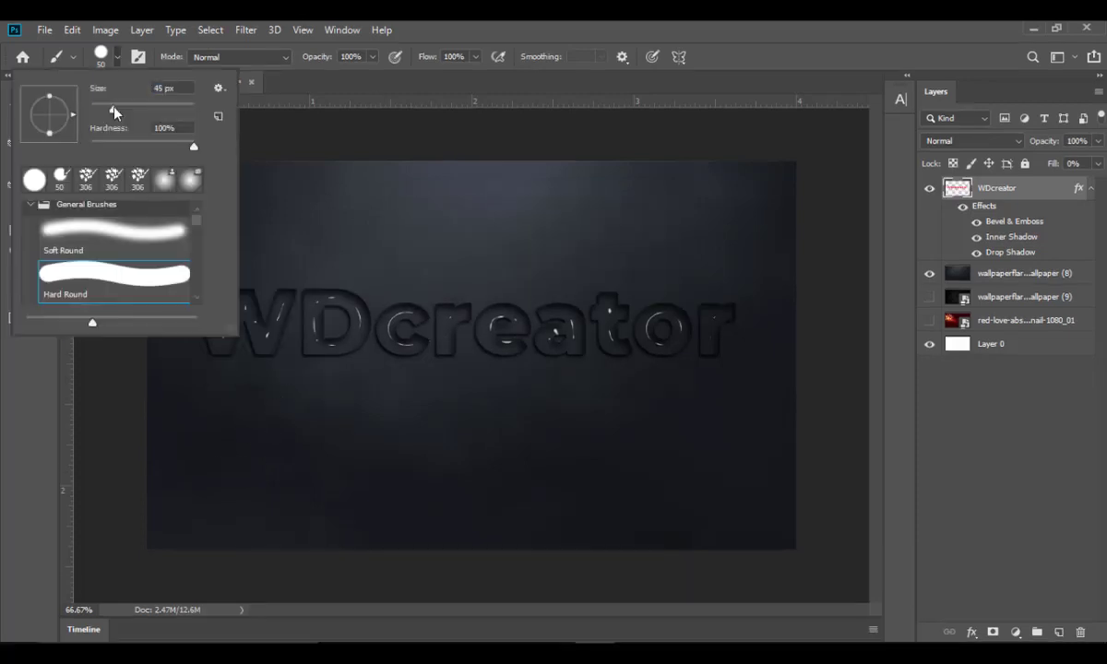
# Set the brush size to 36 px, paint a long horizontal test stroke below the WDcreator text and undo it
pyautogui.moveTo(114, 108); pyautogui.dragTo(109, 108)
pyautogui.moveTo(308, 401); pyautogui.dragTo(603, 406)
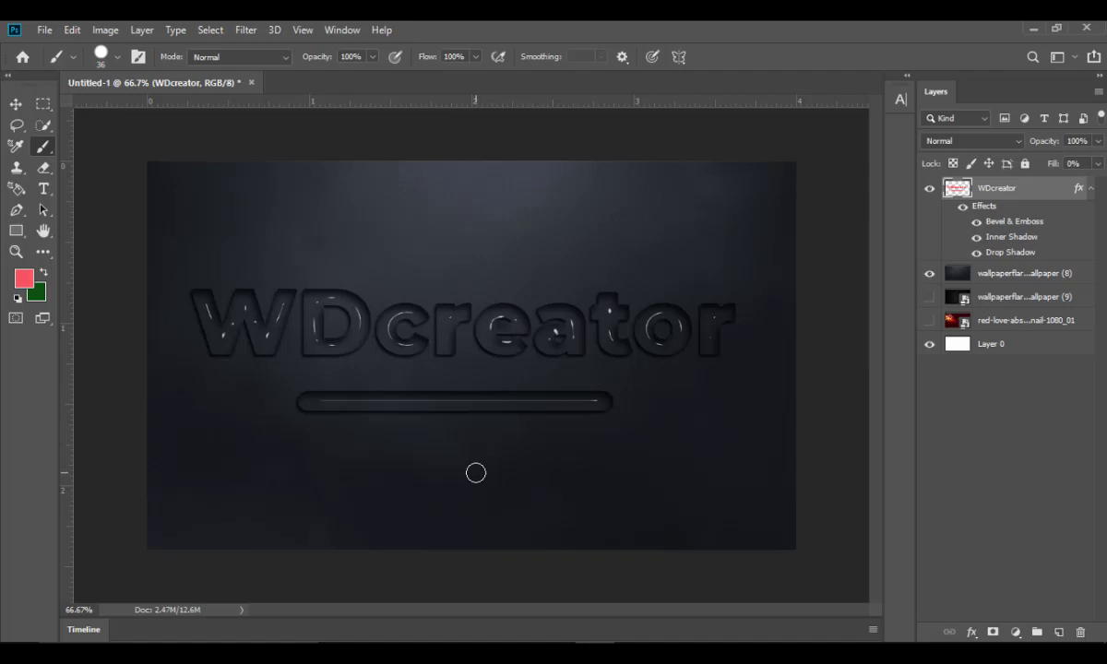
pyautogui.hotkey('ctrl', 'z')
# Try painting short horizontal dashes in a row below the WDcreator text, and undo them all
pyautogui.moveTo(368, 410); pyautogui.dragTo(406, 411)
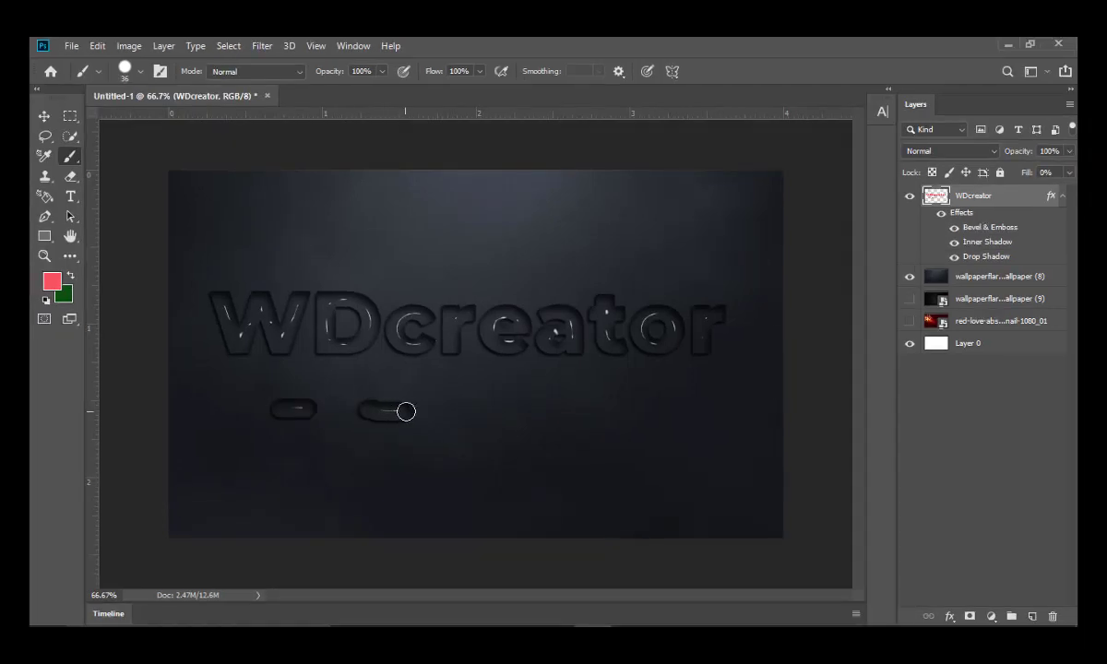
pyautogui.moveTo(474, 415); pyautogui.dragTo(521, 415)
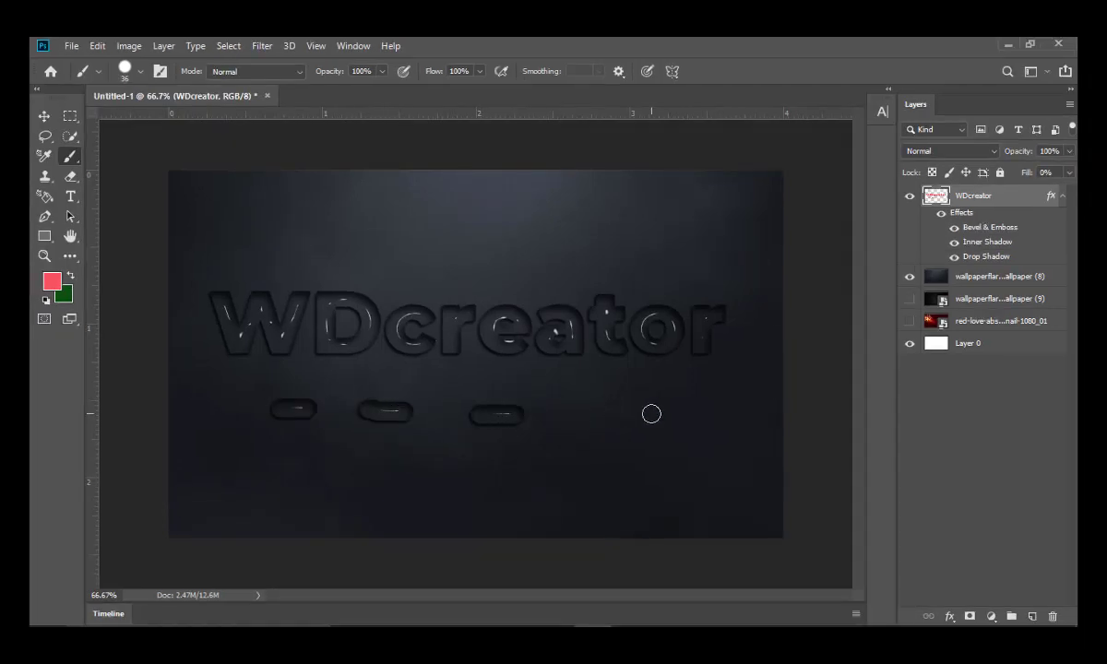
pyautogui.hotkey('ctrl', 'z')
pyautogui.hotkey('ctrl', 'z')
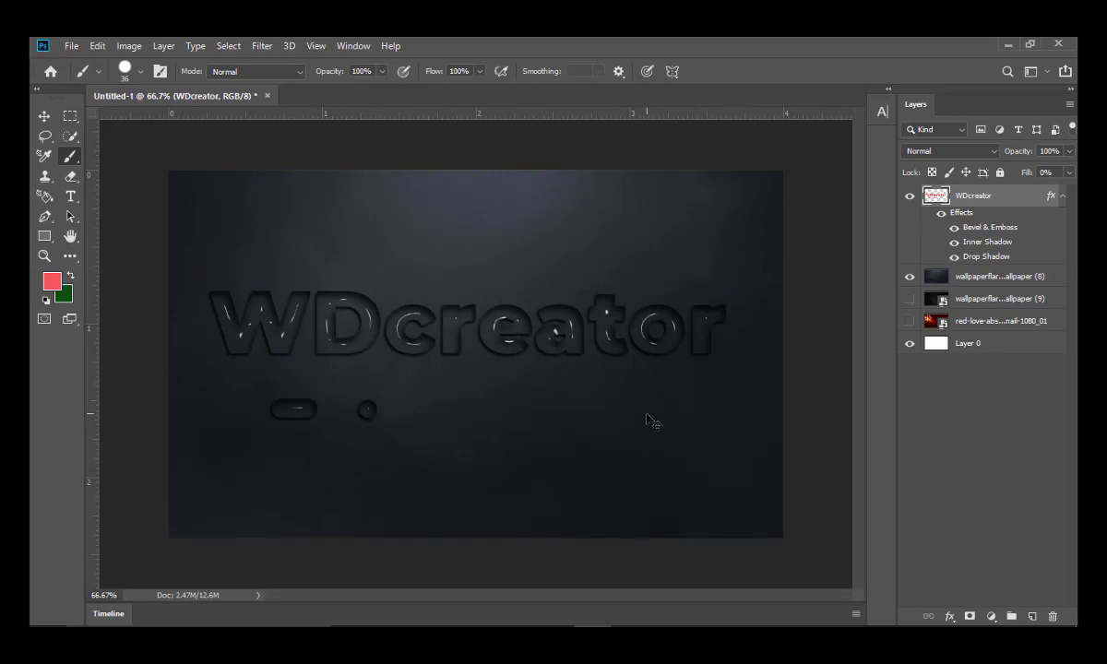
pyautogui.hotkey('ctrl', 'z')
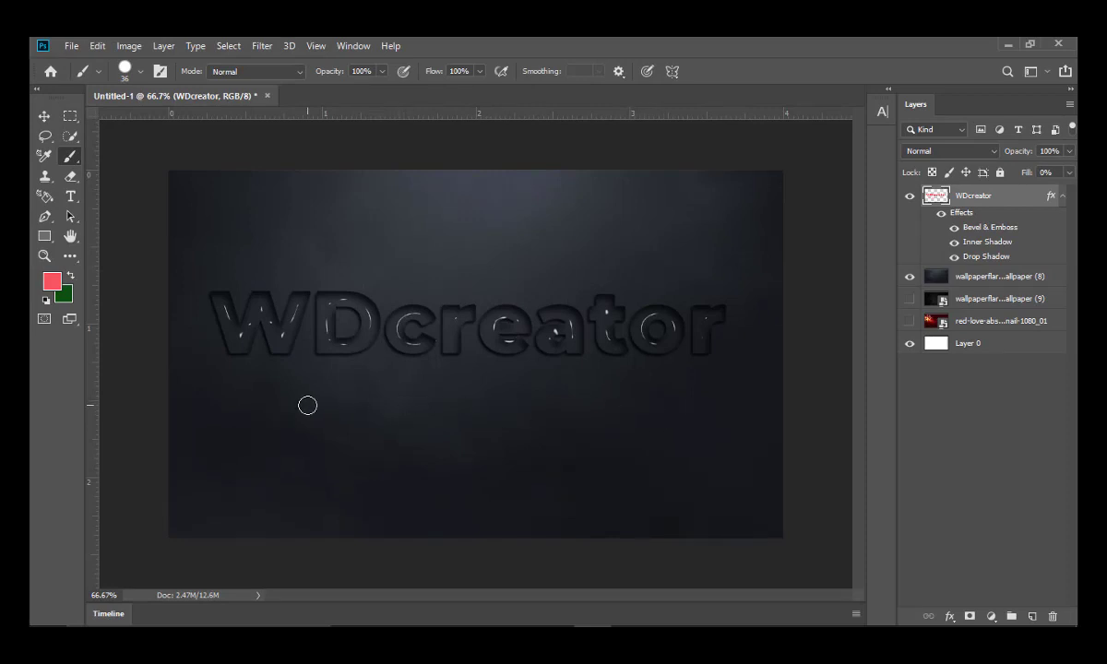
pyautogui.hotkey('ctrl', 'z')
# Paint a row of four short, separate horizontal dashes below the text on the WDcreator layer
pyautogui.moveTo(292, 407); pyautogui.dragTo(343, 407)
pyautogui.moveTo(419, 414); pyautogui.dragTo(468, 414)
pyautogui.moveTo(547, 420); pyautogui.dragTo(583, 420)
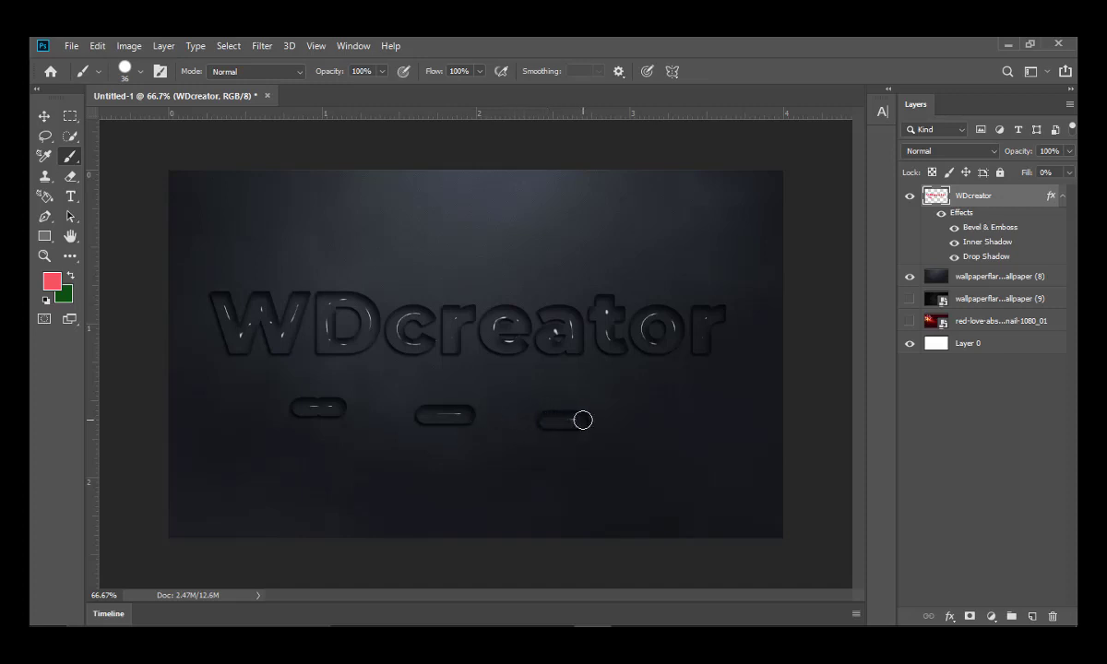
pyautogui.moveTo(653, 420); pyautogui.dragTo(681, 421)
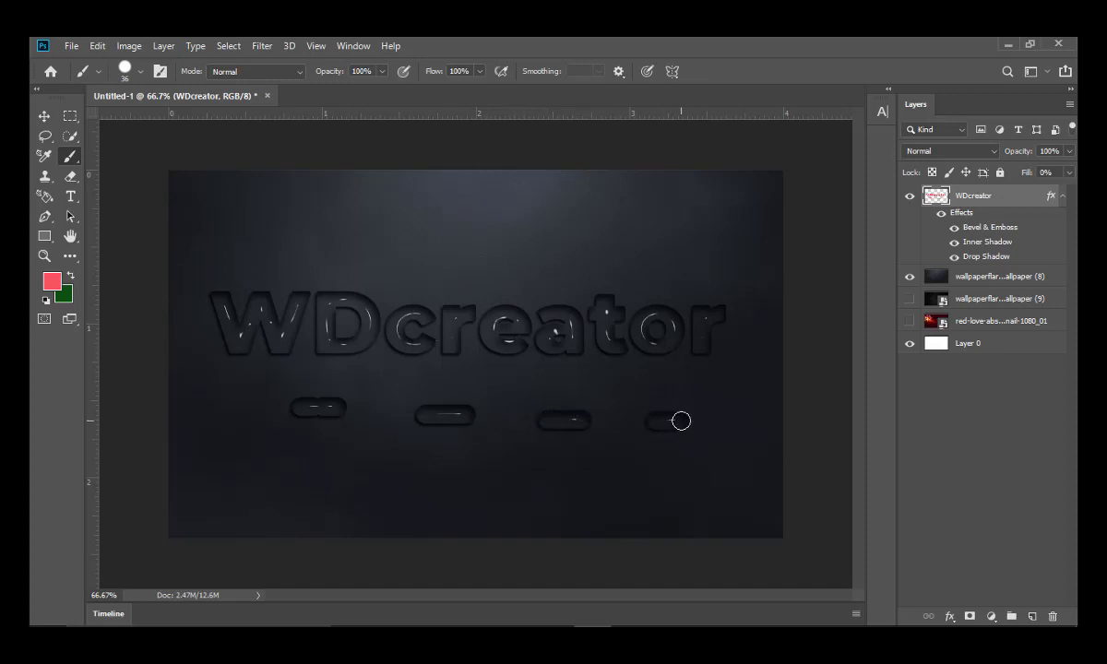
# Paint single brush dots around the text on the WDcreator layer, four above it and one near the canvas's lower-left corner
pyautogui.click(720, 251)
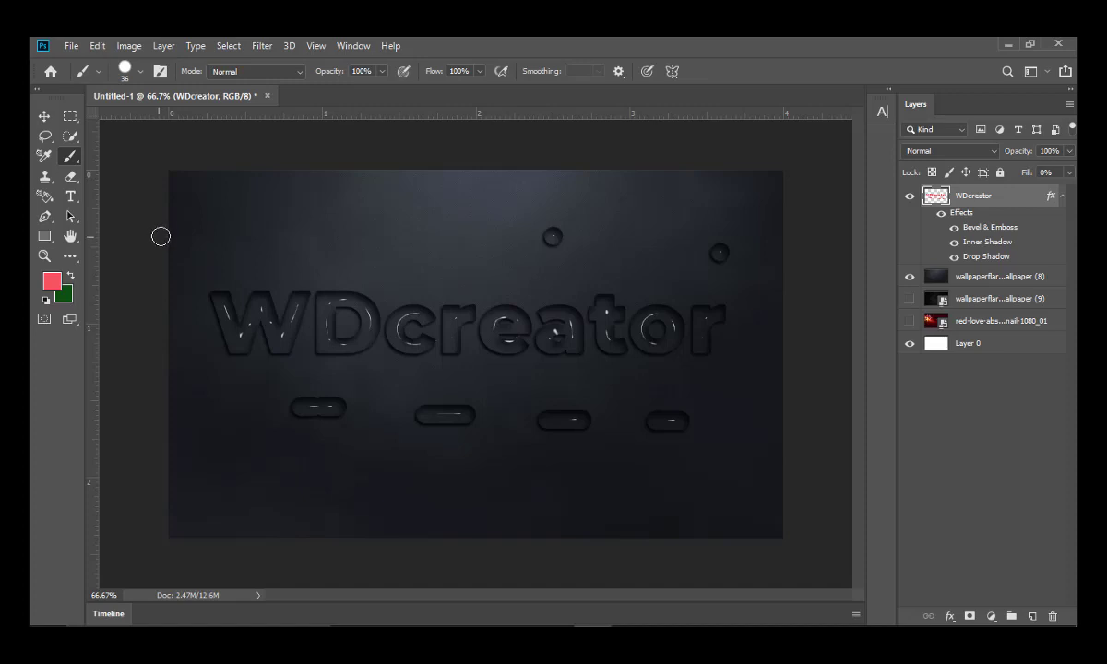
pyautogui.click(186, 212)
pyautogui.click(366, 259)
pyautogui.click(228, 512)
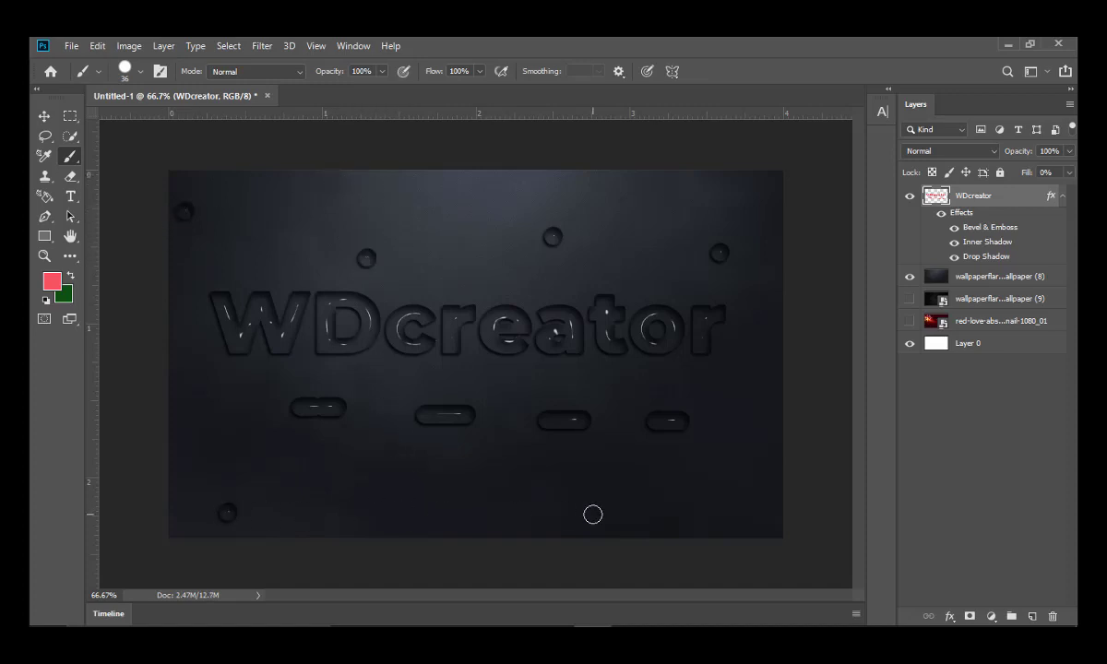